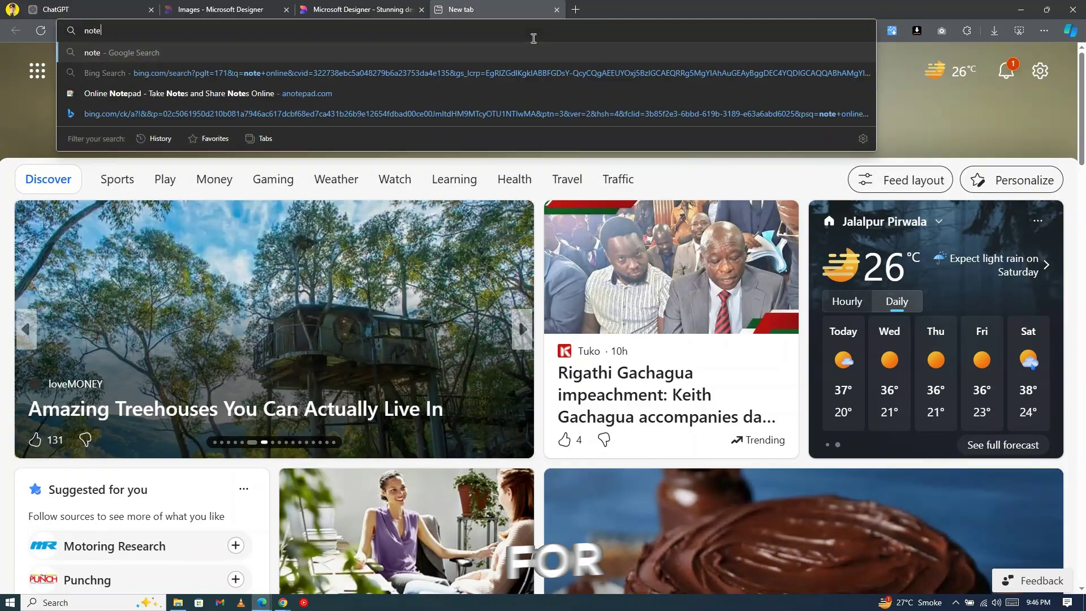
- Search 'notebook lm', launch NotebookLM from notebooklm.google and create a new notebook
{"action": "key", "text": "Return"}
{"action": "left_click", "coordinate": [258, 171]}
{"action": "scroll", "coordinate": [255, 167], "scroll_direction": "up", "scroll_amount": 3}
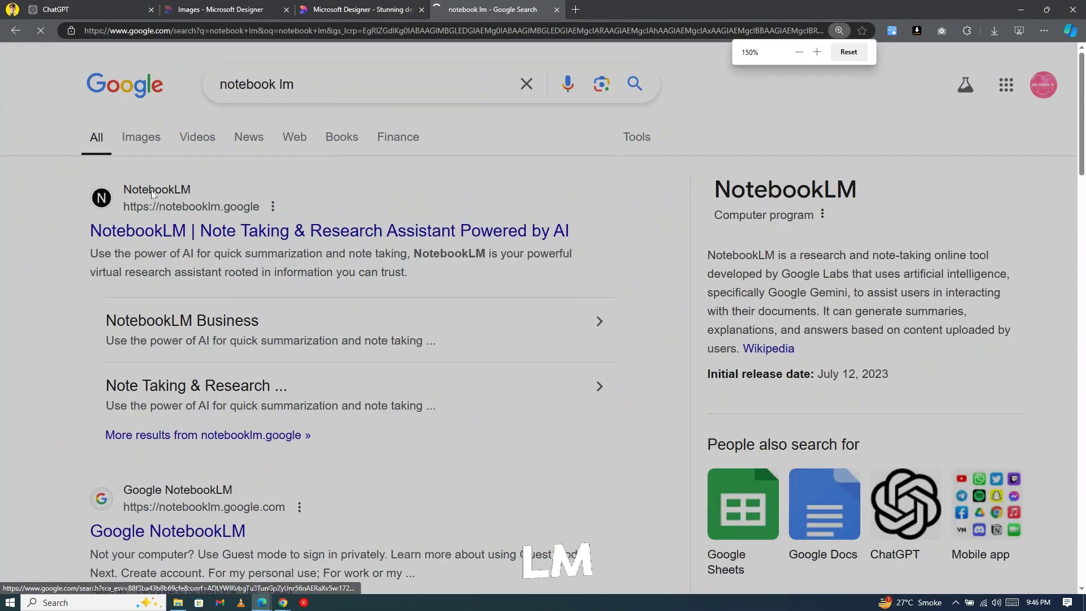
{"action": "scroll", "coordinate": [156, 241], "scroll_direction": "up", "scroll_amount": 3}
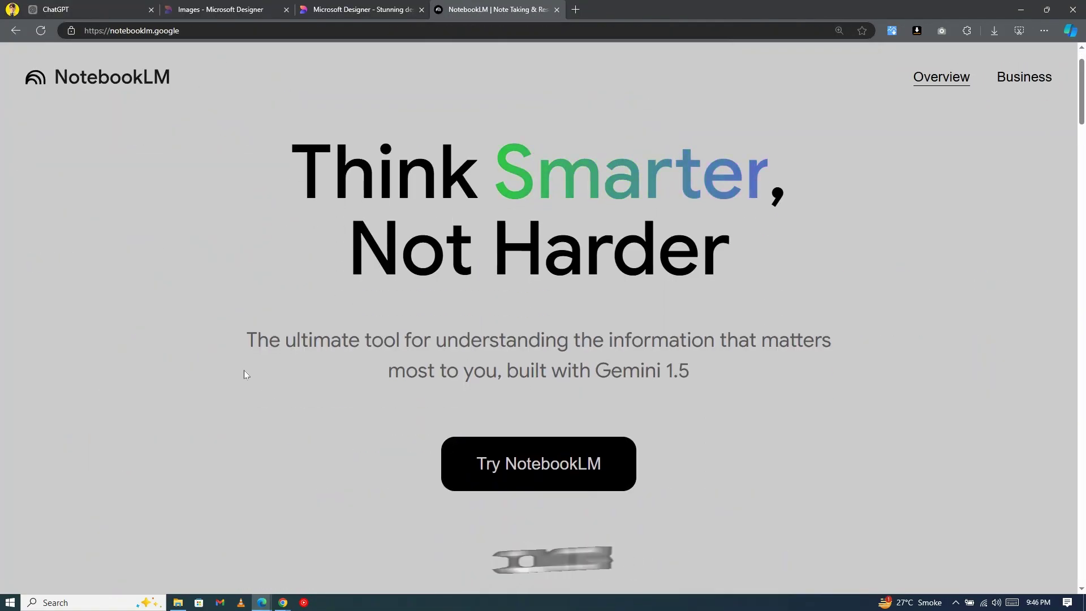
{"action": "left_click", "coordinate": [490, 458]}
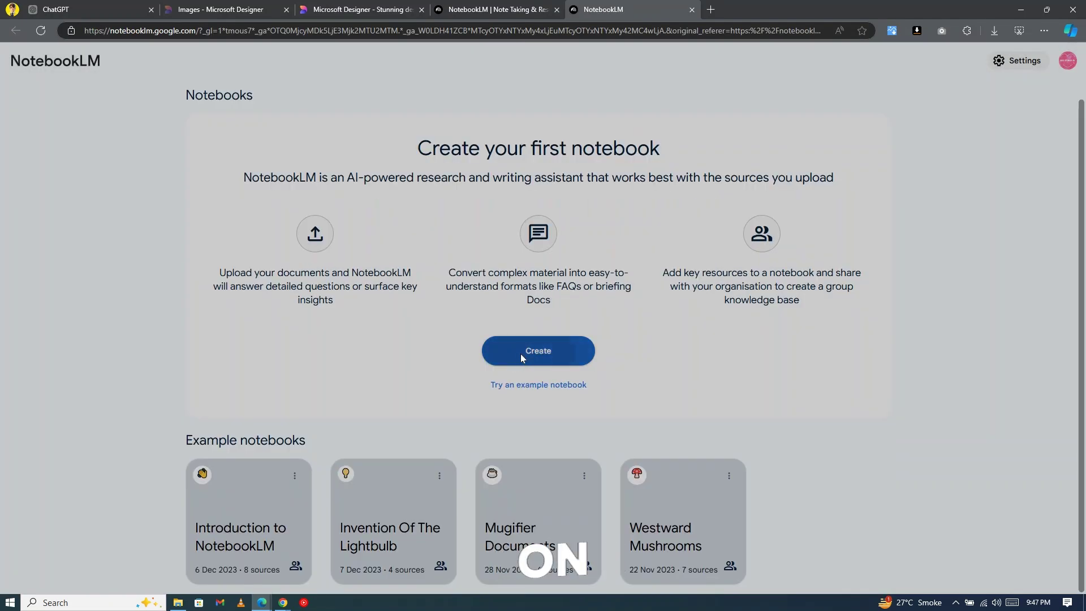
{"action": "left_click", "coordinate": [521, 354]}
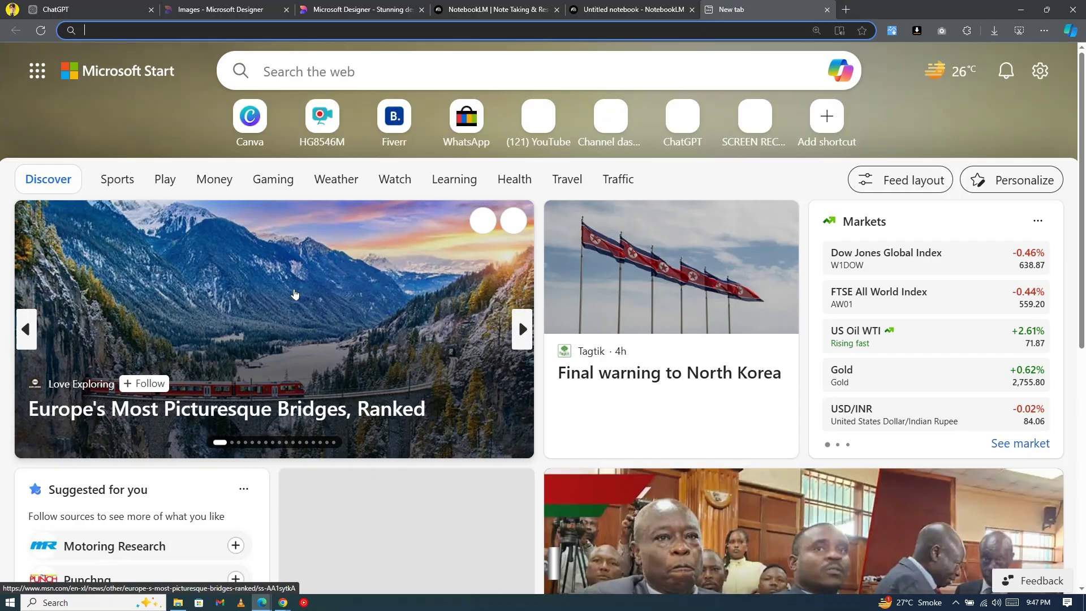
- Search 'chatgpt updates' and add the ChatGPT Release Notes page URL as a website source
{"action": "type", "text": "chatgpt updates"}
{"action": "key", "text": "Return"}
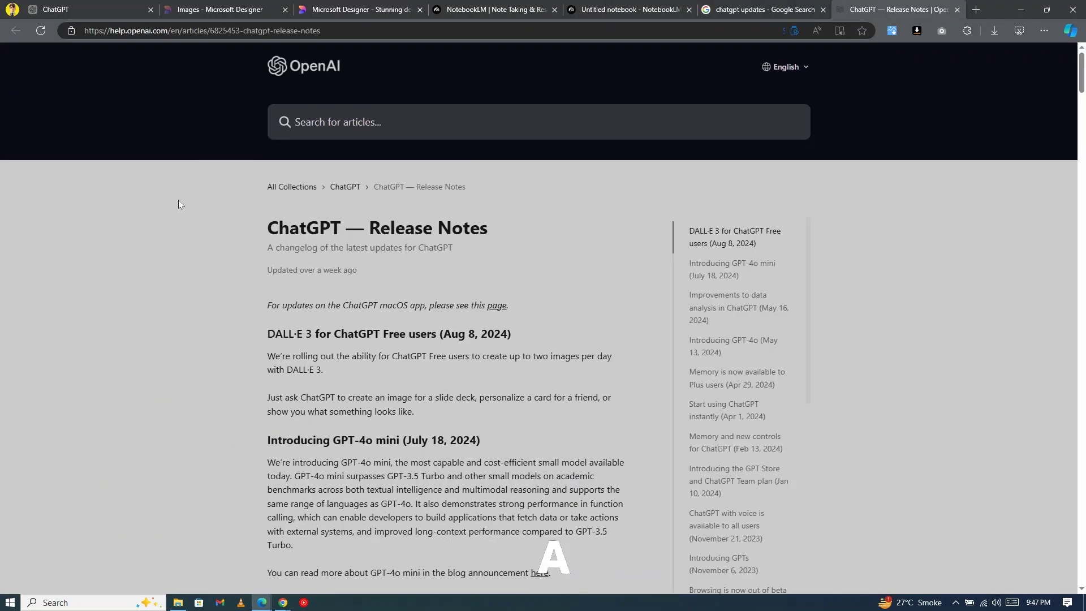
{"action": "scroll", "coordinate": [178, 199], "scroll_direction": "down", "scroll_amount": 7}
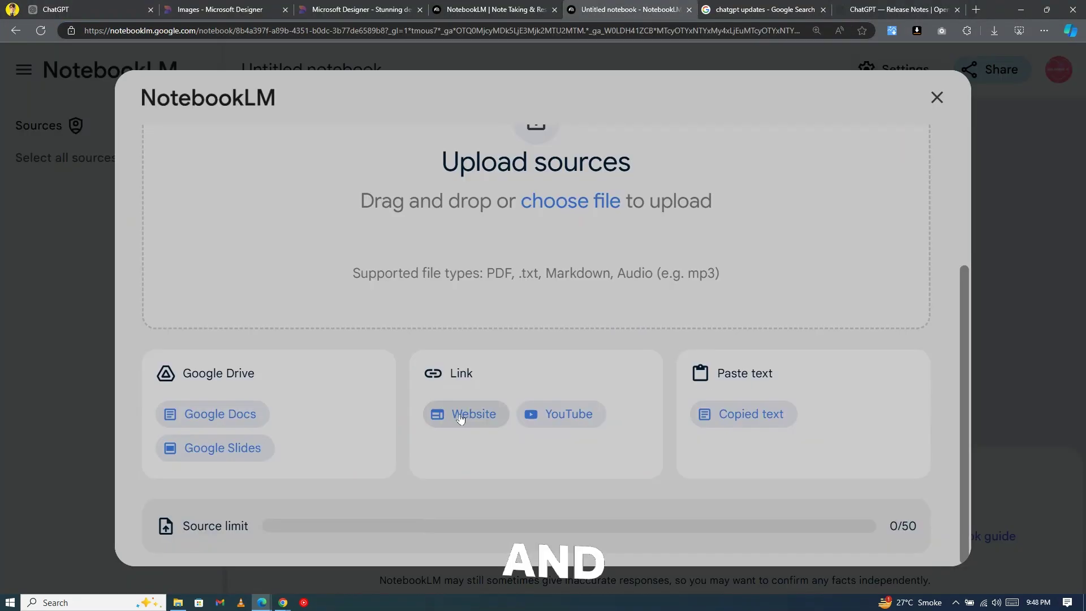
{"action": "left_click", "coordinate": [447, 414]}
{"action": "left_click", "coordinate": [345, 262]}
{"action": "type", "text": "https://help.openai.com/en/articles/6825453-chatgpt-release-notes"}
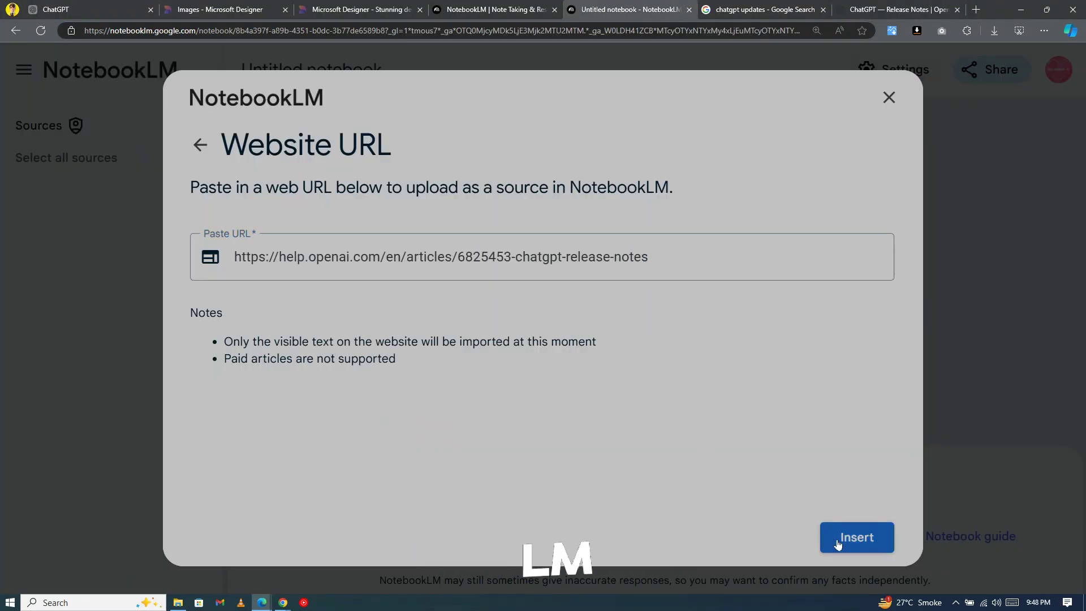
{"action": "left_click", "coordinate": [843, 538]}
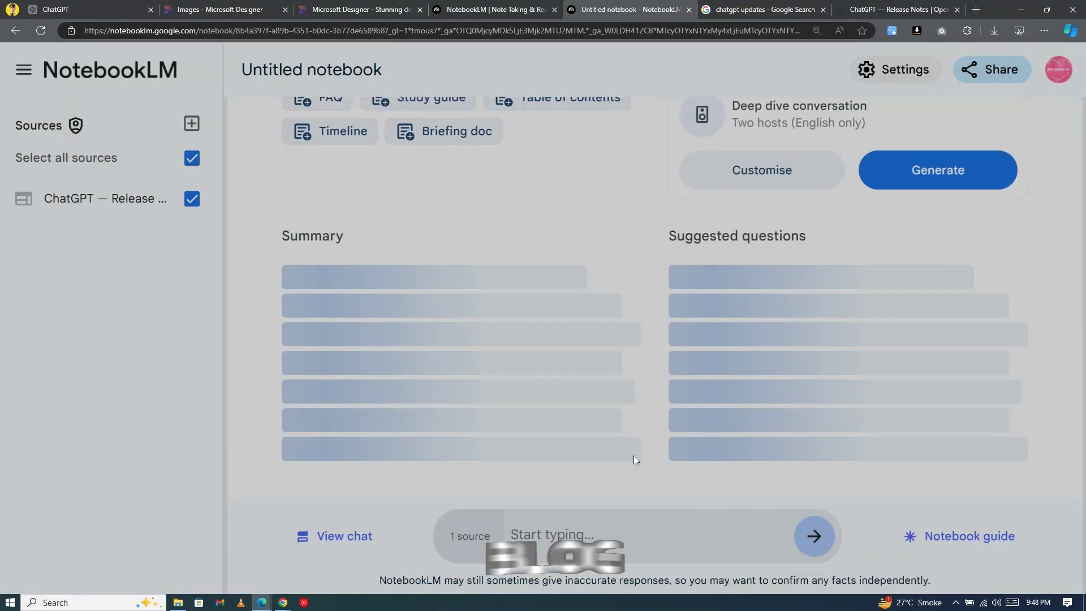
- Generate the two-host Audio Overview, play it, and download the audio file
{"action": "key", "text": "ctrl+minus"}
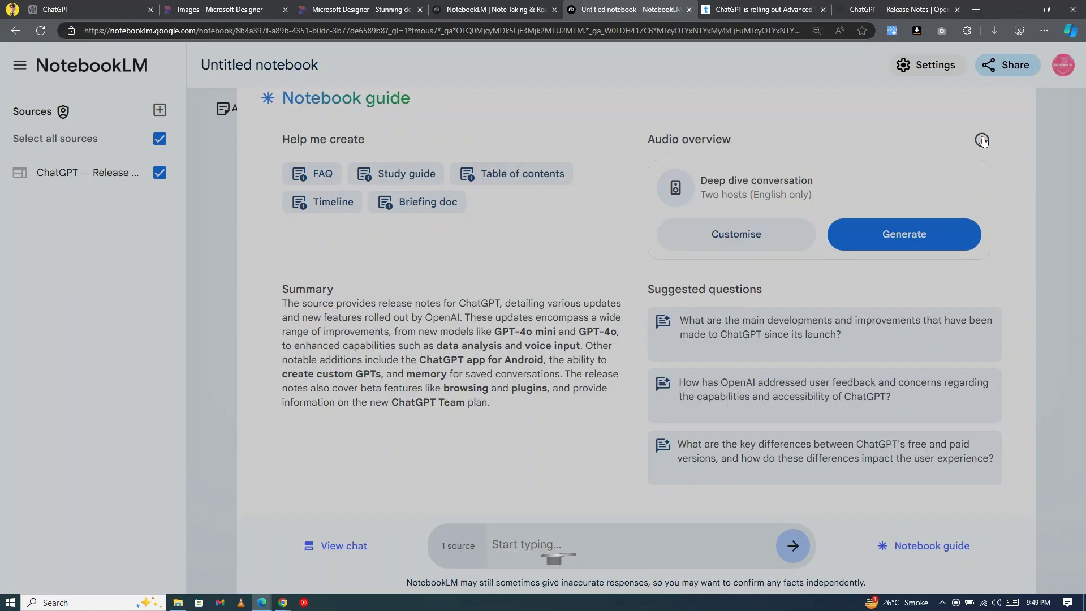
{"action": "mouse_move", "coordinate": [931, 181]}
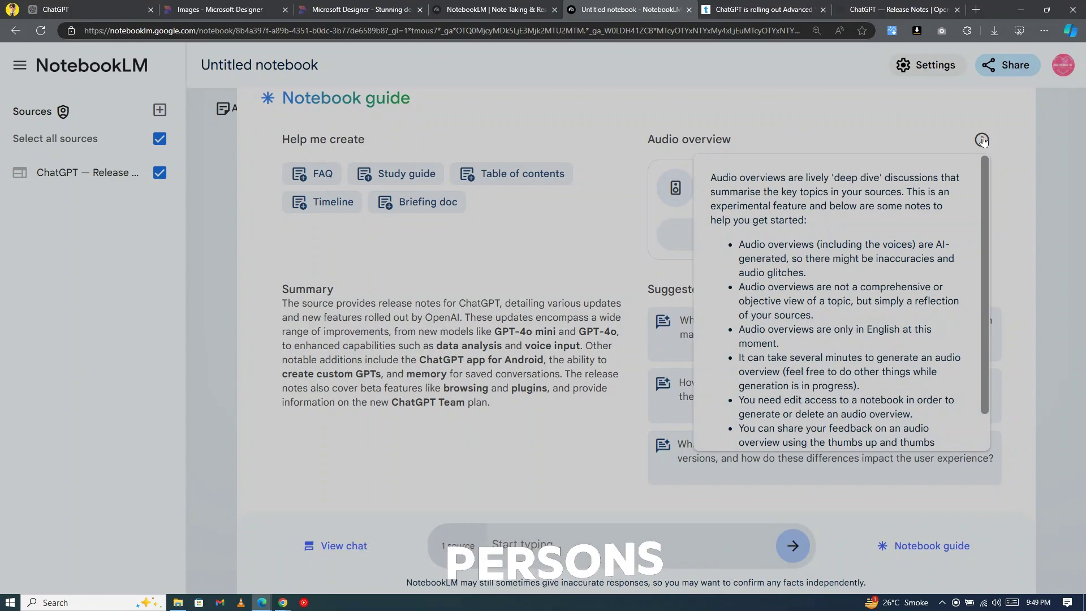
{"action": "left_click", "coordinate": [872, 234]}
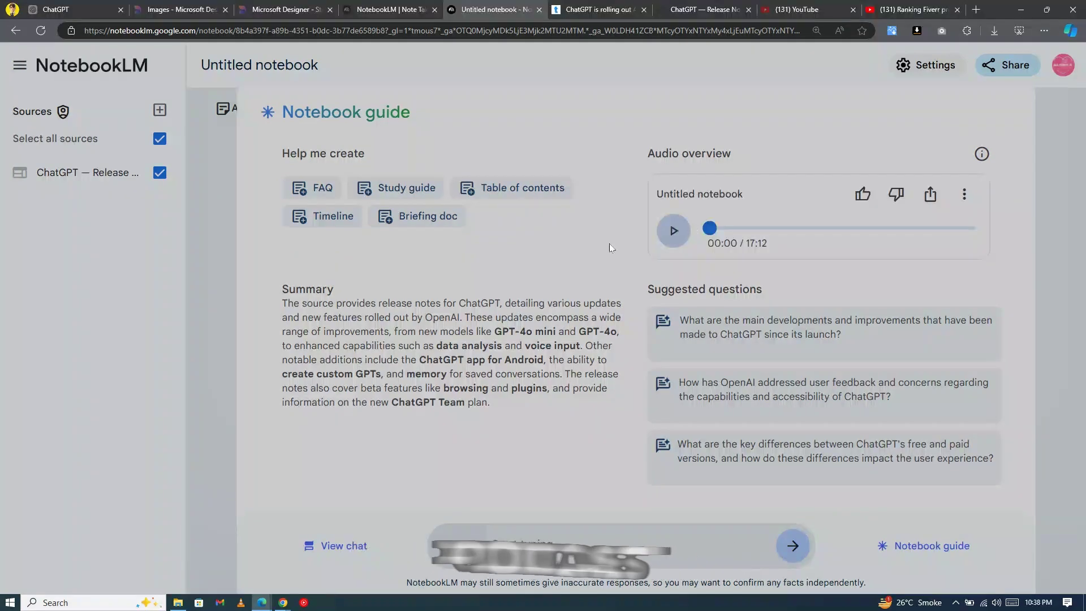
{"action": "left_click", "coordinate": [675, 232]}
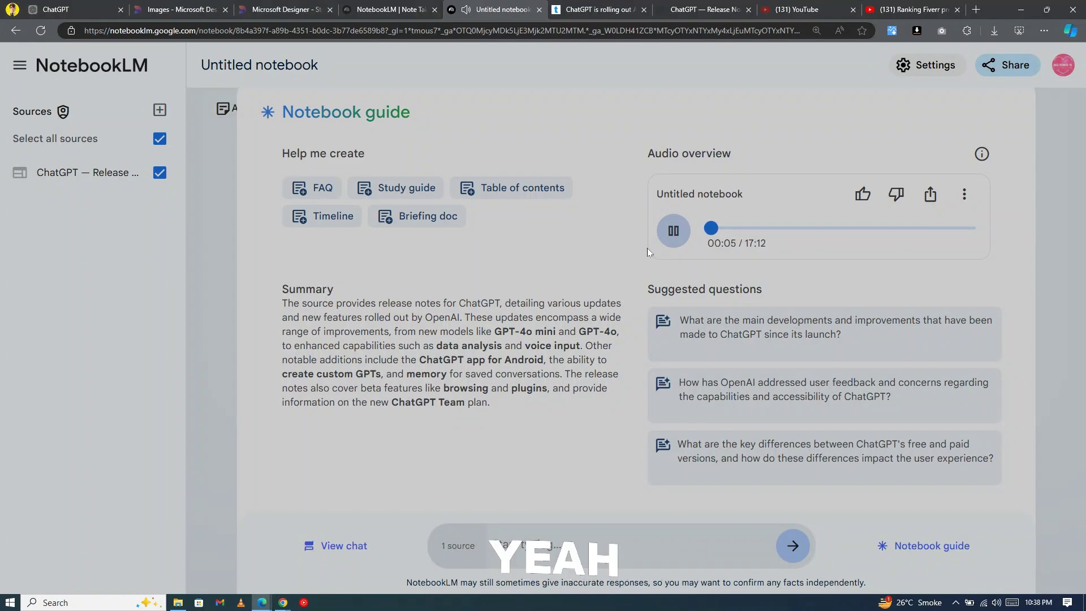
{"action": "left_click", "coordinate": [970, 198]}
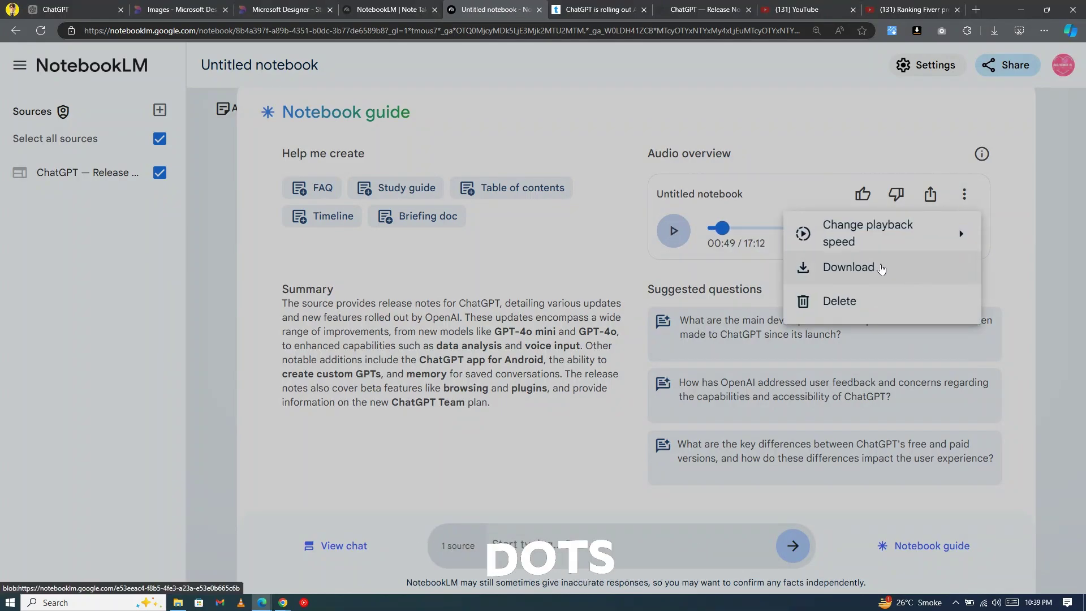
{"action": "left_click", "coordinate": [880, 268]}
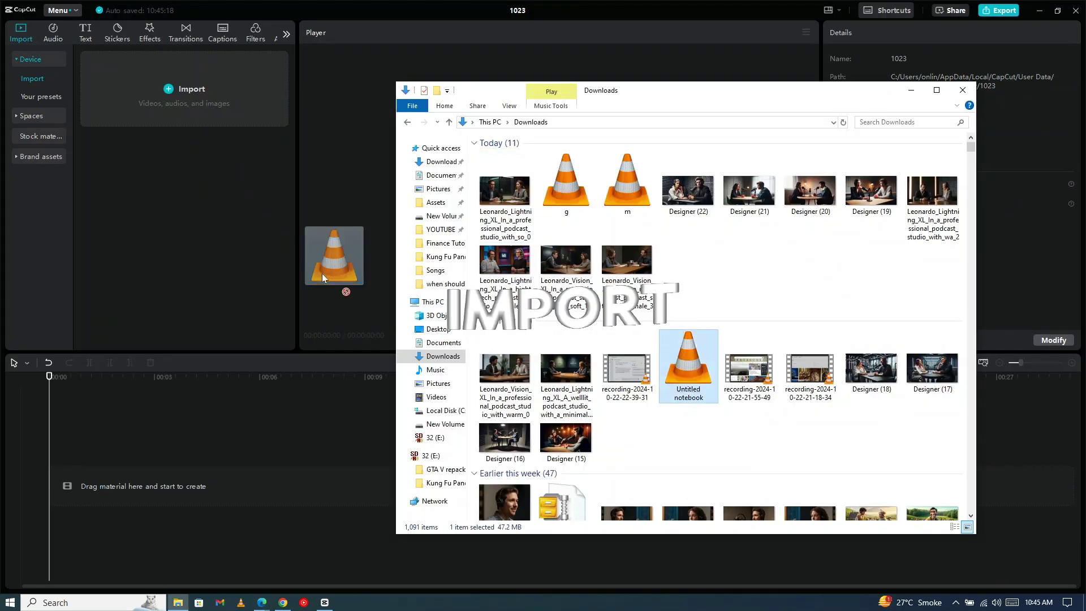
- Import the downloaded podcast audio and place it on the timeline, playing it to find speaker changes
{"action": "left_click_drag", "start_coordinate": [321, 273], "coordinate": [169, 215]}
{"action": "left_click", "coordinate": [142, 146]}
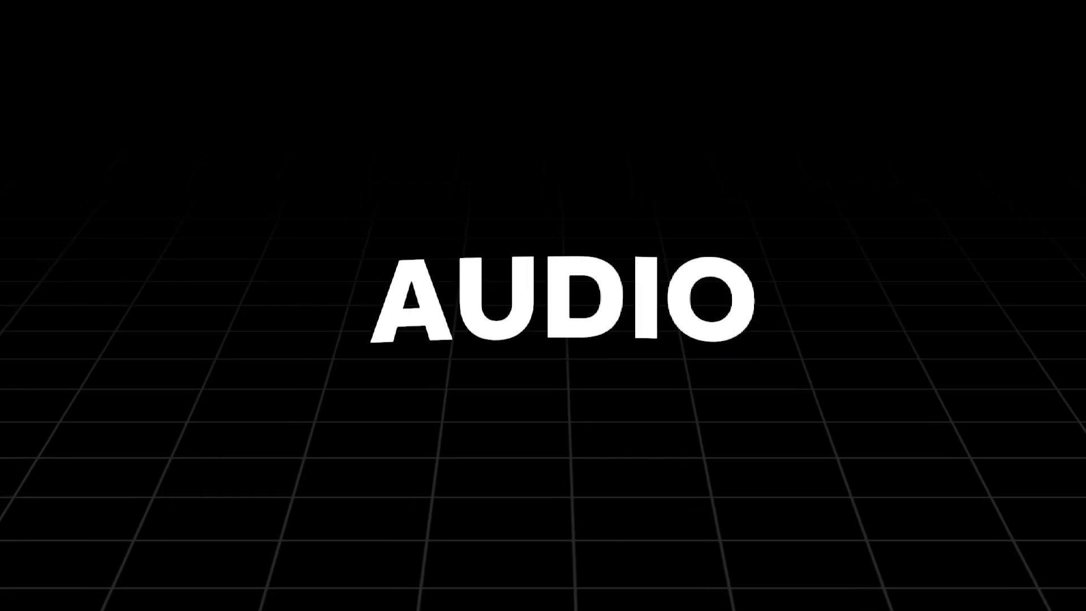
{"action": "key", "text": "space"}
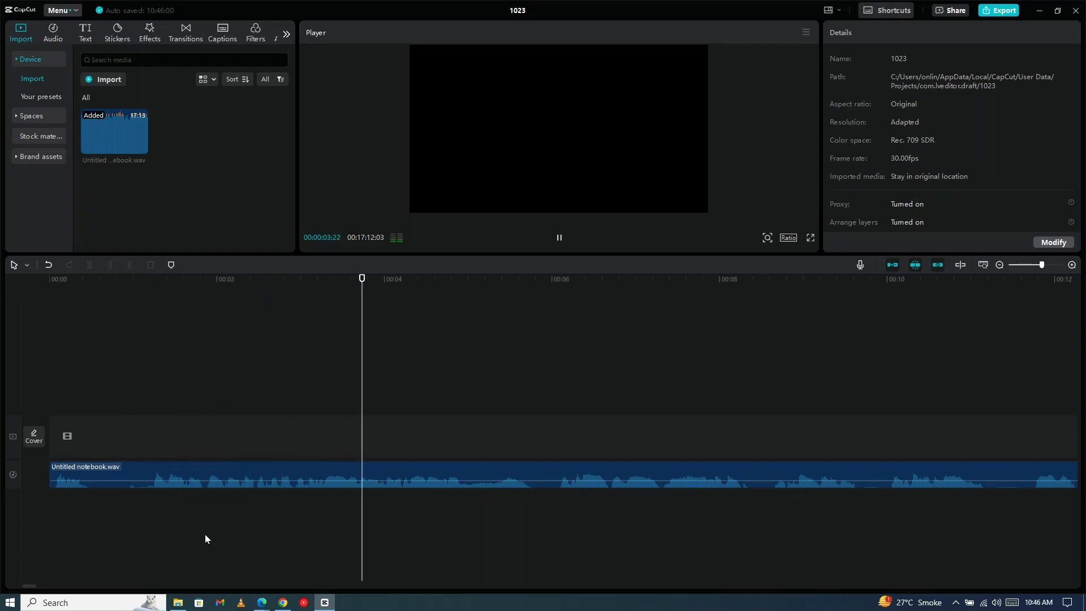
{"action": "scroll", "coordinate": [398, 498], "scroll_direction": "up", "scroll_amount": 3}
{"action": "key", "text": "space"}
- Split the audio clip at the speaker changes around 4:03 and 5:10
{"action": "left_click", "coordinate": [397, 478]}
{"action": "key", "text": "ctrl+b"}
{"action": "key", "text": "space"}
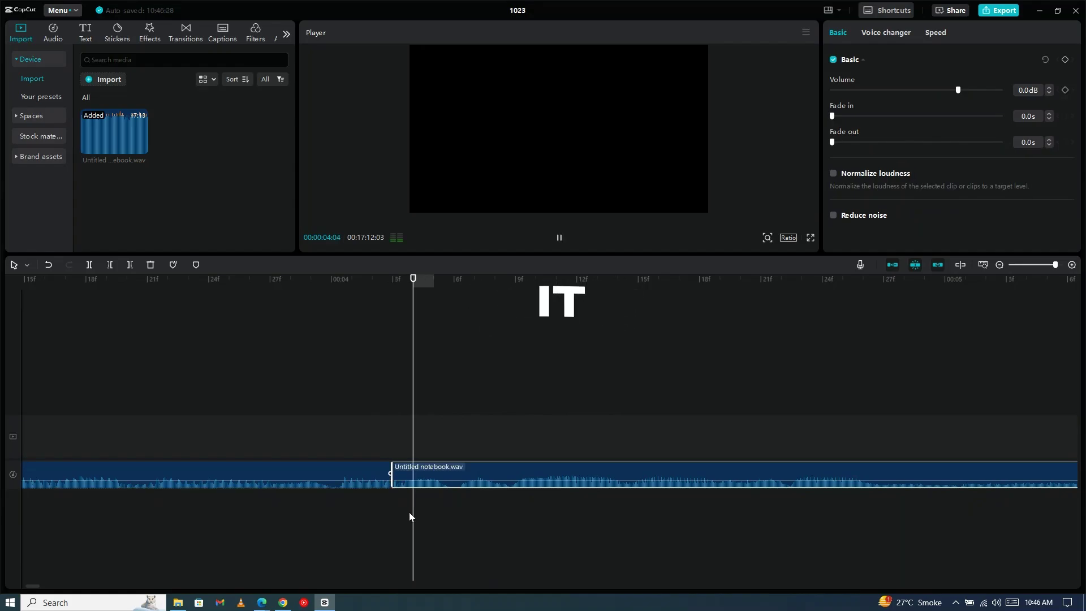
{"action": "left_click", "coordinate": [677, 509]}
{"action": "scroll", "coordinate": [676, 509], "scroll_direction": "down", "scroll_amount": 3}
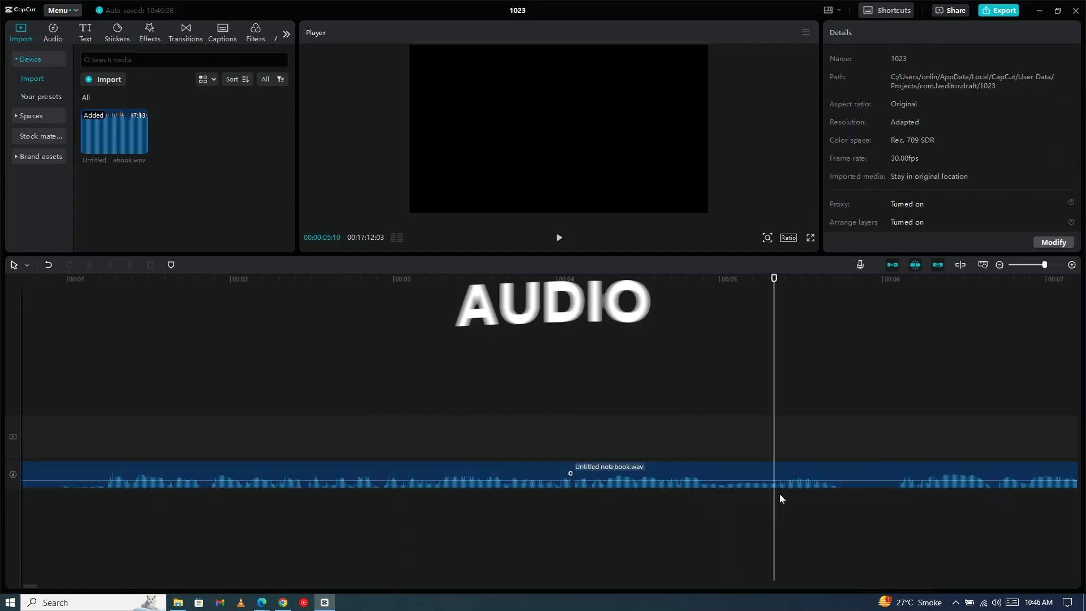
{"action": "left_click", "coordinate": [786, 474]}
{"action": "key", "text": "ctrl+b"}
- Move the female host's split pieces down onto a second track
{"action": "left_click", "coordinate": [571, 499]}
{"action": "scroll", "coordinate": [576, 499], "scroll_direction": "down", "scroll_amount": 3}
{"action": "scroll", "coordinate": [566, 501], "scroll_direction": "down", "scroll_amount": 2}
{"action": "left_click", "coordinate": [320, 468]}
{"action": "left_click_drag", "start_coordinate": [320, 468], "coordinate": [321, 500]}
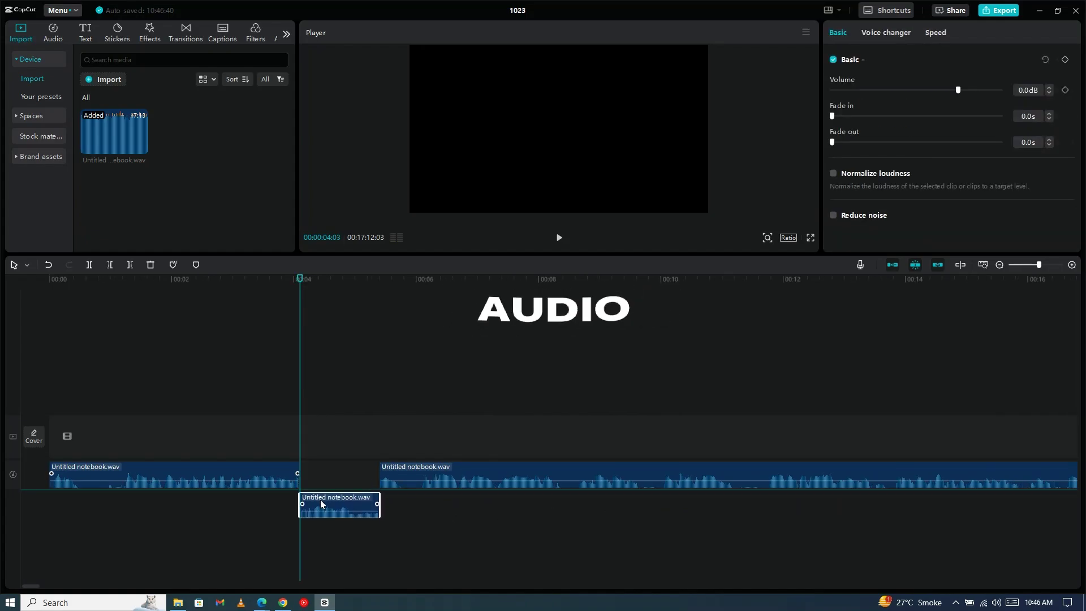
{"action": "left_click", "coordinate": [278, 512]}
{"action": "key", "text": "space"}
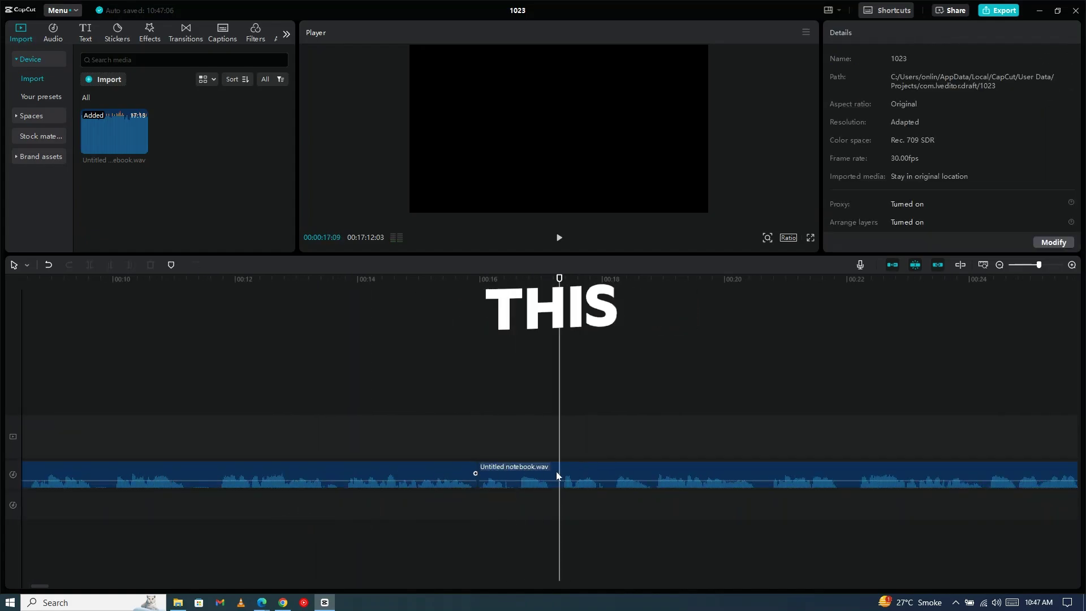
{"action": "left_click_drag", "start_coordinate": [556, 470], "coordinate": [477, 504]}
{"action": "left_click_drag", "start_coordinate": [634, 475], "coordinate": [657, 497]}
{"action": "left_click", "coordinate": [597, 537]}
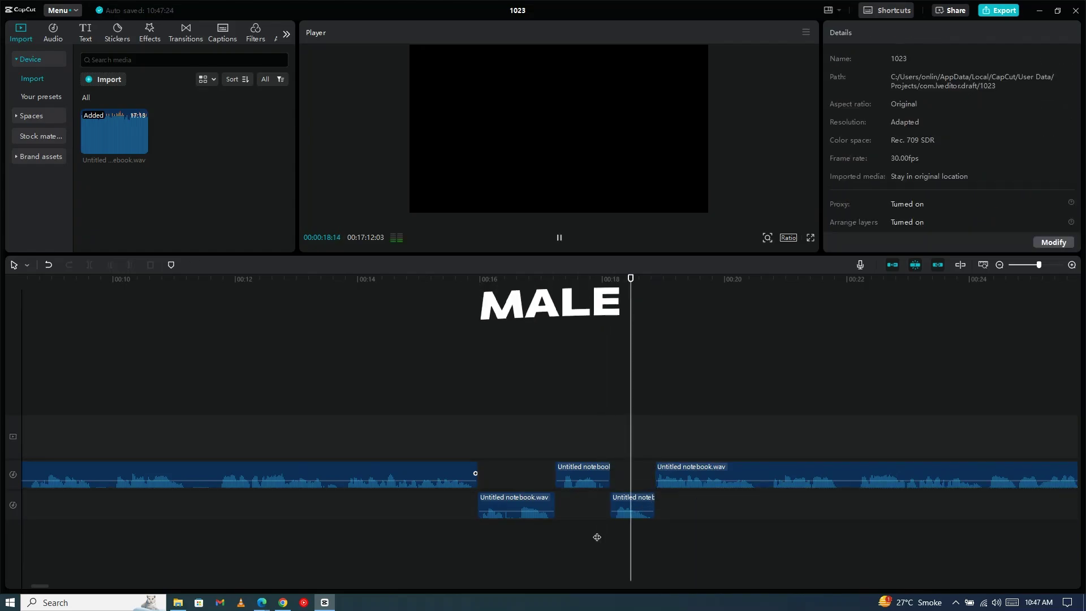
- Delete all clips on the lower track, leaving only the male voice
{"action": "left_click_drag", "start_coordinate": [925, 491], "coordinate": [120, 569]}
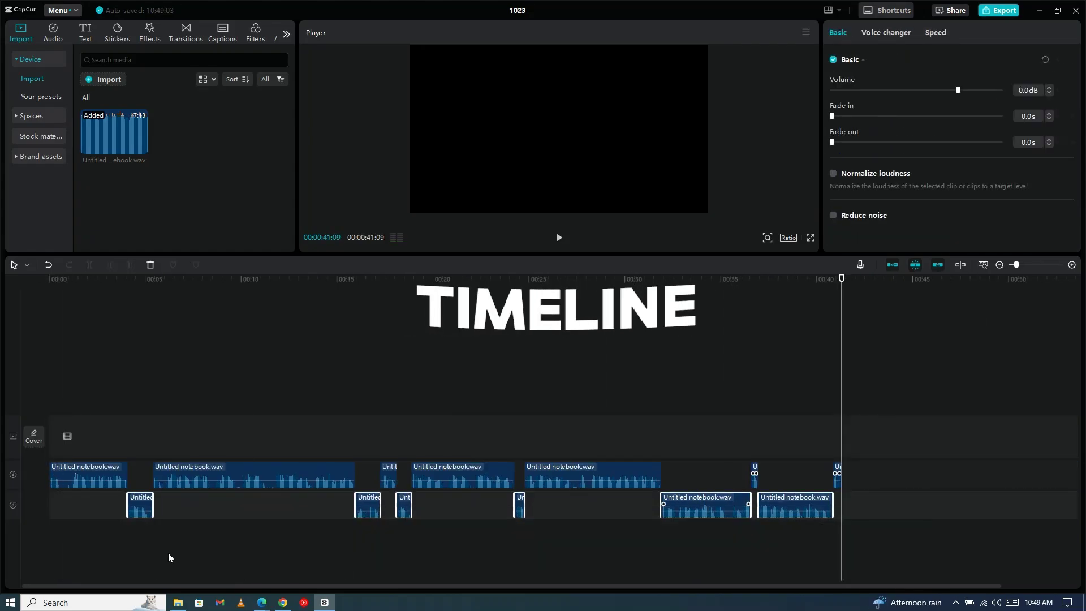
{"action": "key", "text": "Delete"}
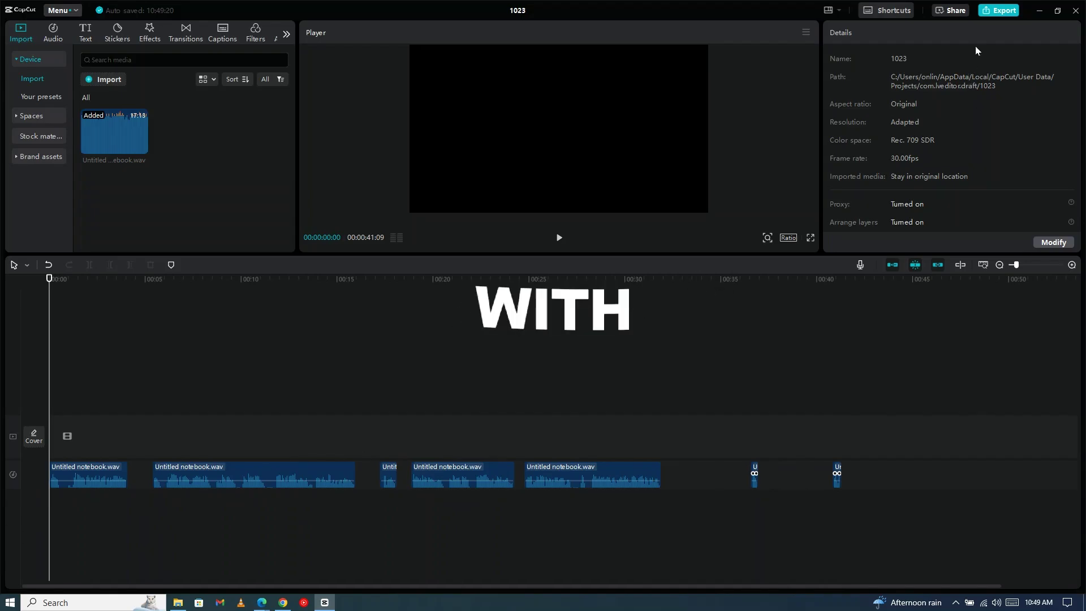
{"action": "left_click", "coordinate": [992, 13]}
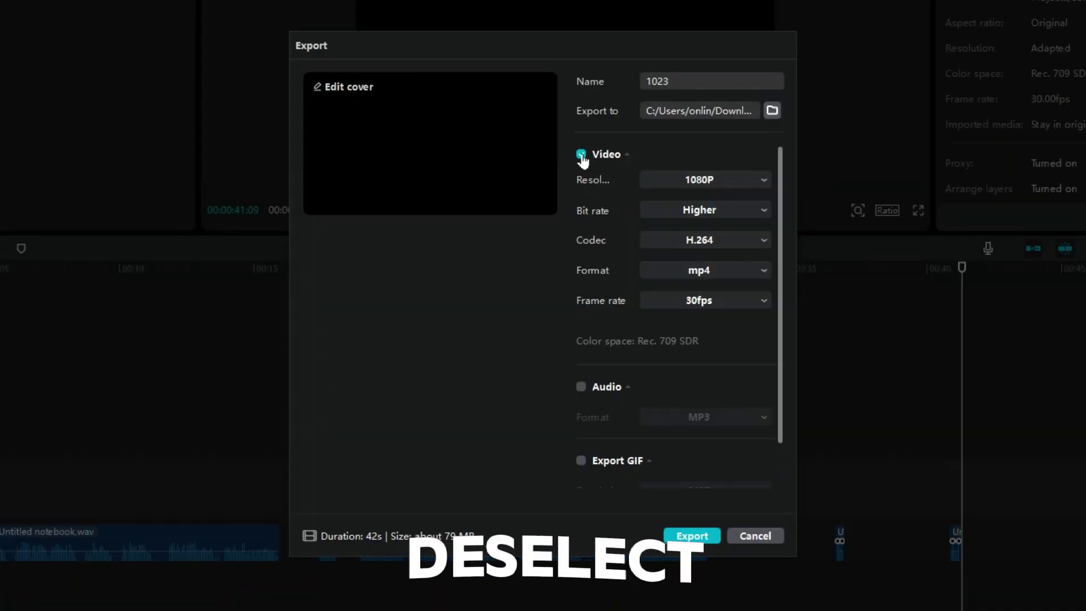
- Export audio only, without video, as an MP3 named 'Male'
{"action": "left_click", "coordinate": [560, 195]}
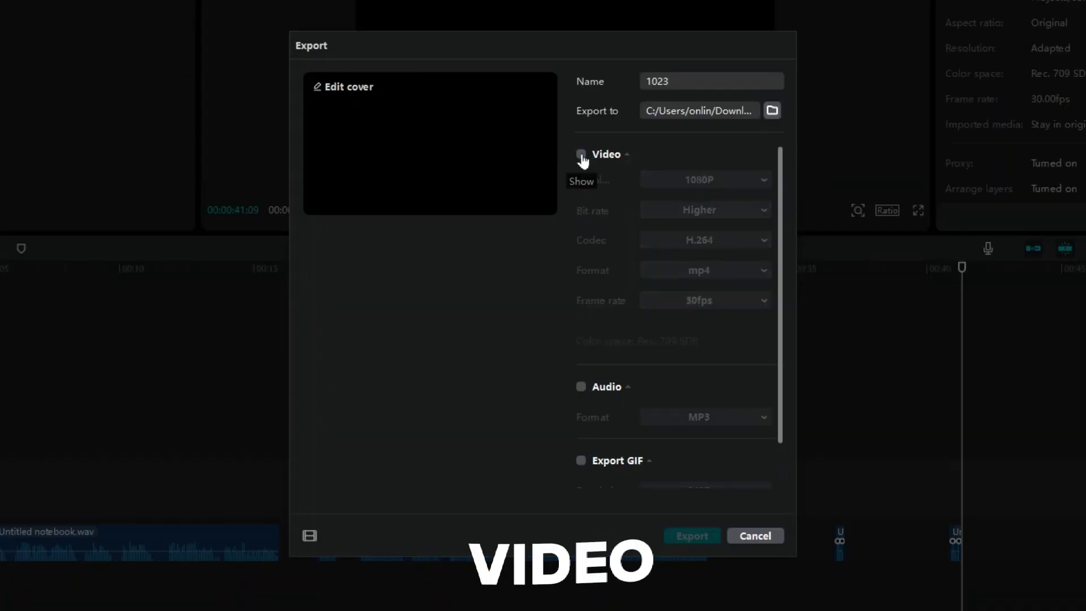
{"action": "left_click", "coordinate": [581, 386]}
{"action": "double_click", "coordinate": [673, 86]}
{"action": "type", "text": "Male"}
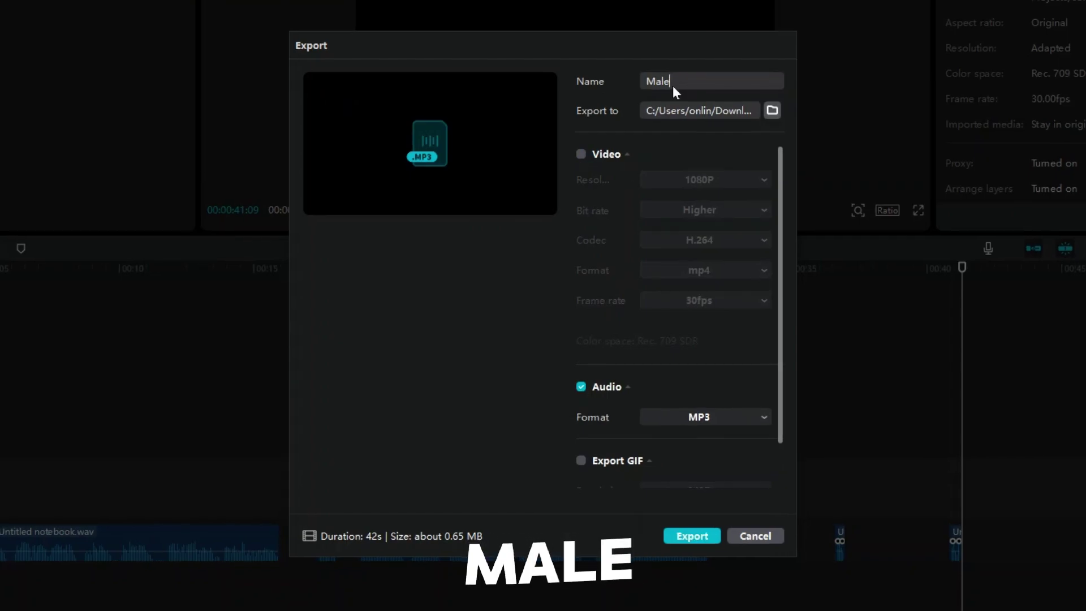
{"action": "left_click", "coordinate": [682, 535]}
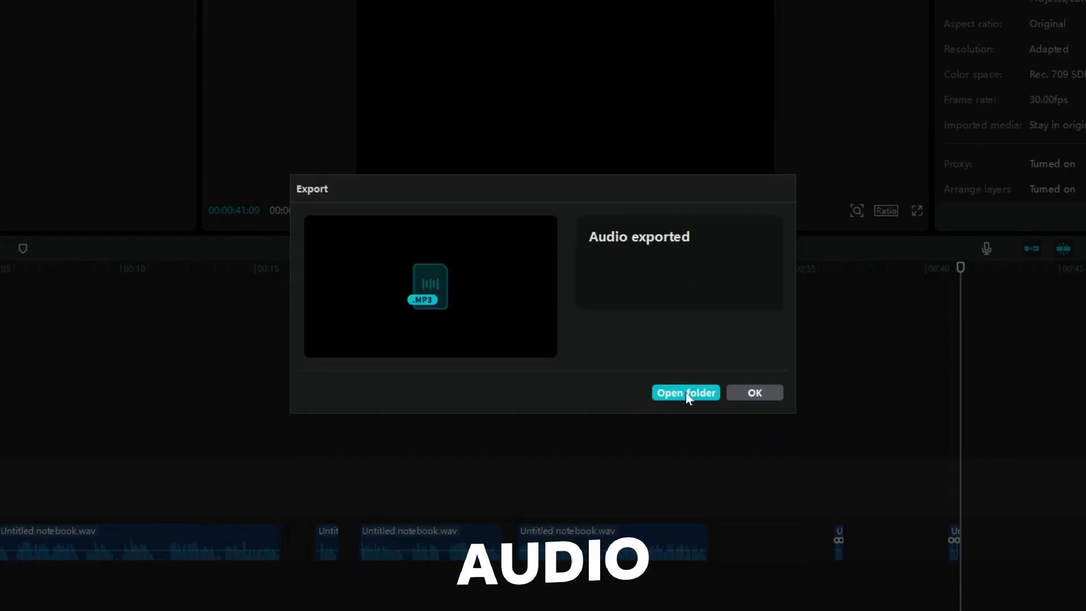
{"action": "left_click", "coordinate": [741, 390]}
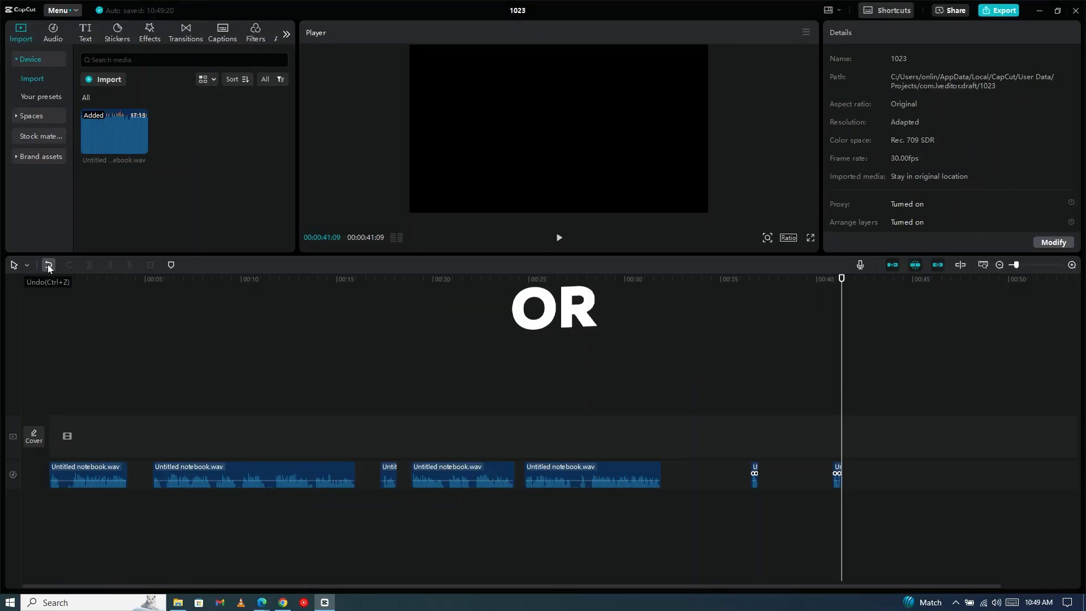
- Restore the female host's clips and delete the male clips on the upper track
{"action": "left_click", "coordinate": [48, 267]}
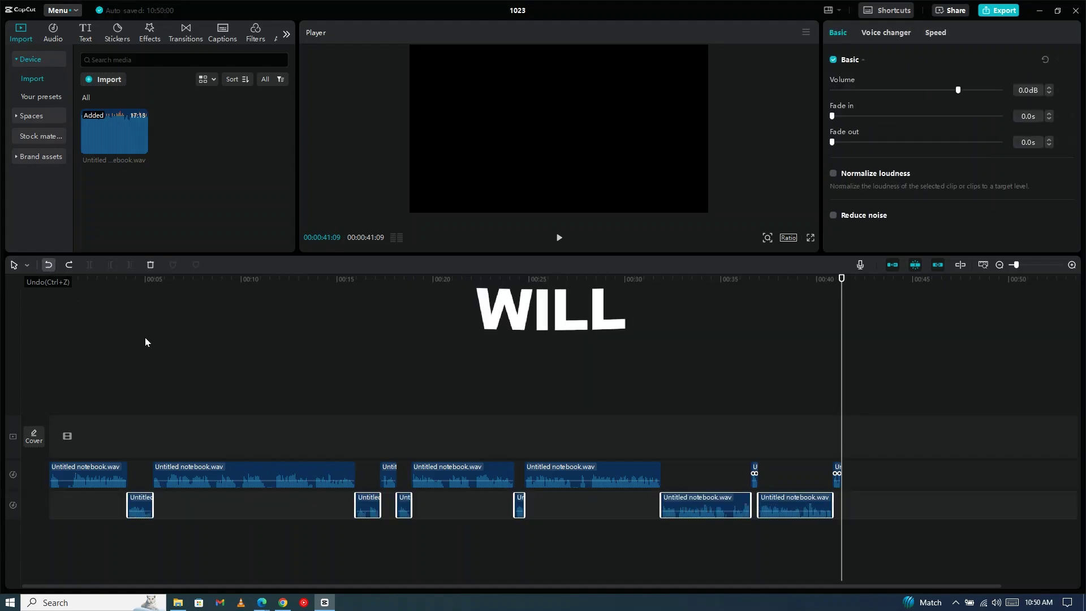
{"action": "left_click", "coordinate": [505, 535]}
{"action": "left_click_drag", "start_coordinate": [902, 472], "coordinate": [72, 418]}
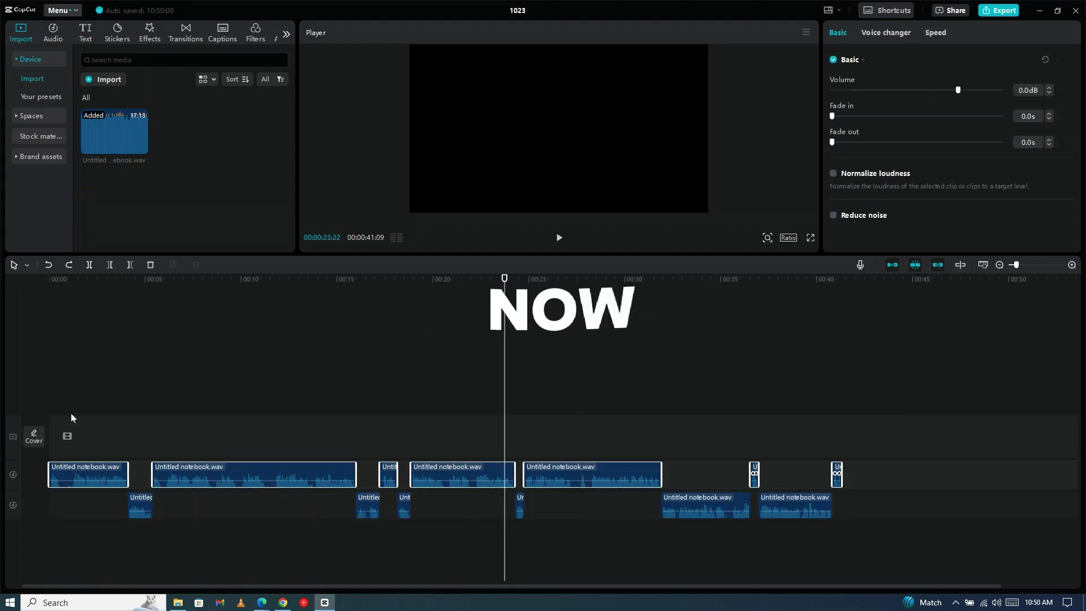
{"action": "left_click", "coordinate": [150, 265]}
- Export the remaining female-voice audio as an MP3 named 'Women'
{"action": "key", "text": "ctrl+e"}
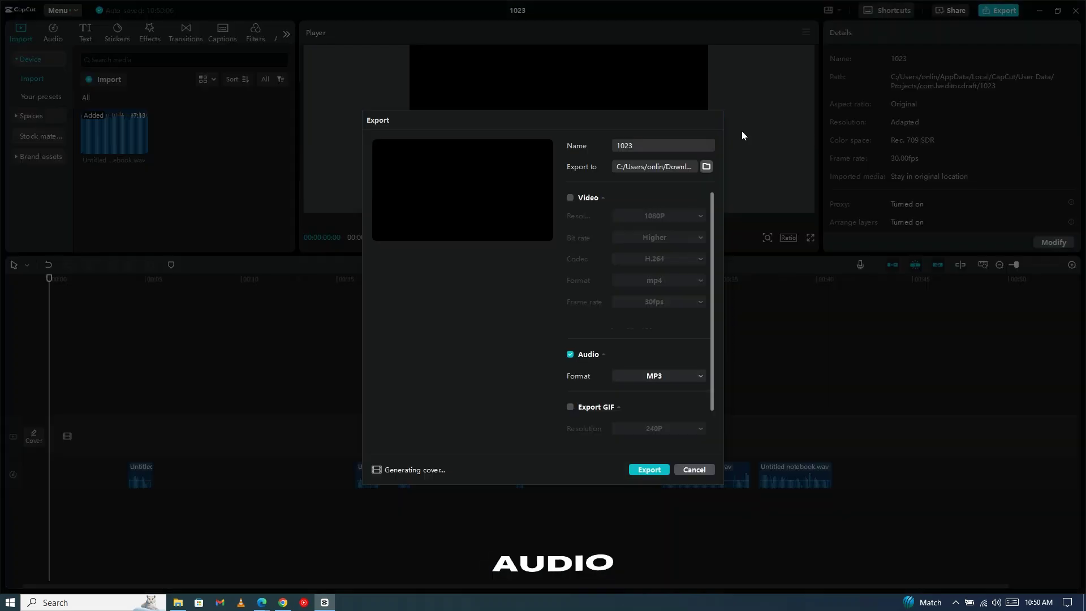
{"action": "double_click", "coordinate": [640, 146]}
{"action": "type", "text": "Women"}
{"action": "left_click", "coordinate": [649, 471]}
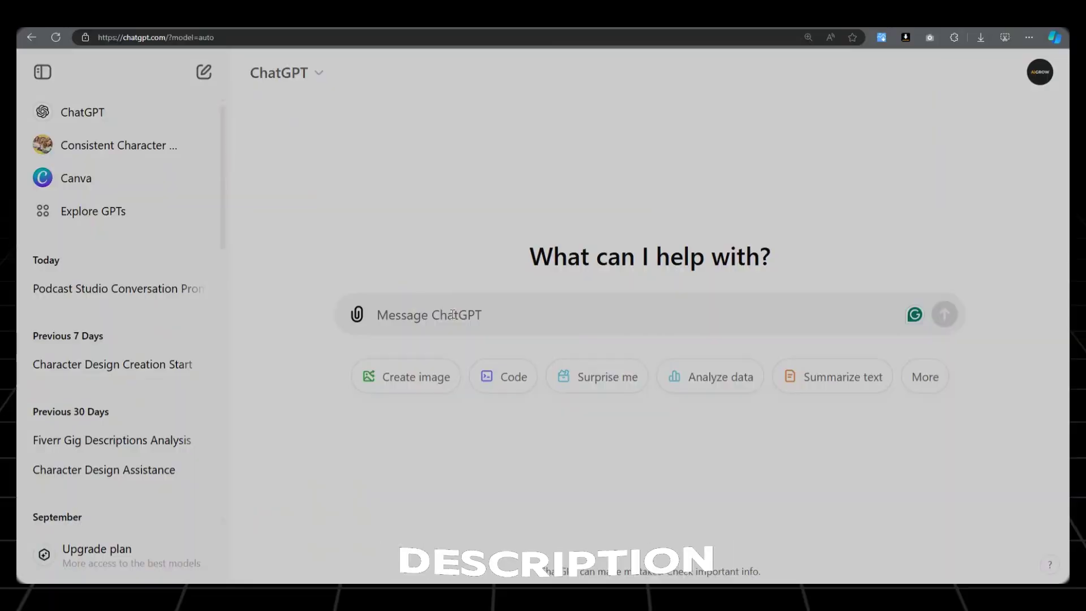
- Send ChatGPT the pasted request for three podcast-studio image prompts of a female host and male guest
{"action": "type", "text": "I want you to provide me 3 detailed image prompts about 2 people having a conversation in a podcast setup and in a studio, with a female host and a male guest, they are facing each other. Make sure the prompt is very detailed in a single paragraph."}
{"action": "key", "text": "Return"}
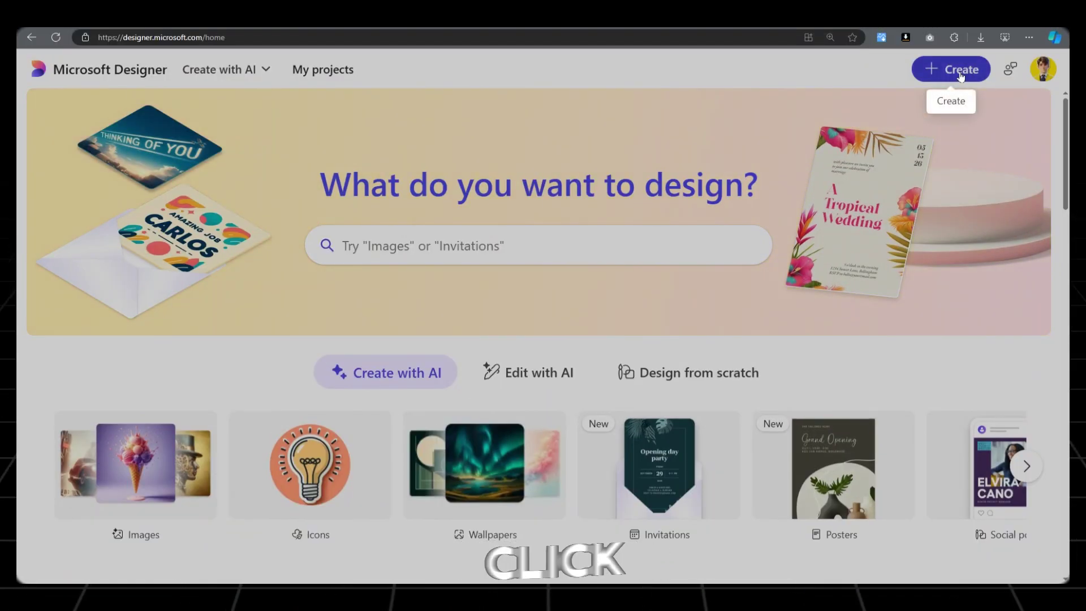
- Generate Wide 1792x1024 podcast-studio images from the pasted prompt, then generate a second batch
{"action": "left_click", "coordinate": [960, 71]}
{"action": "left_click", "coordinate": [909, 178]}
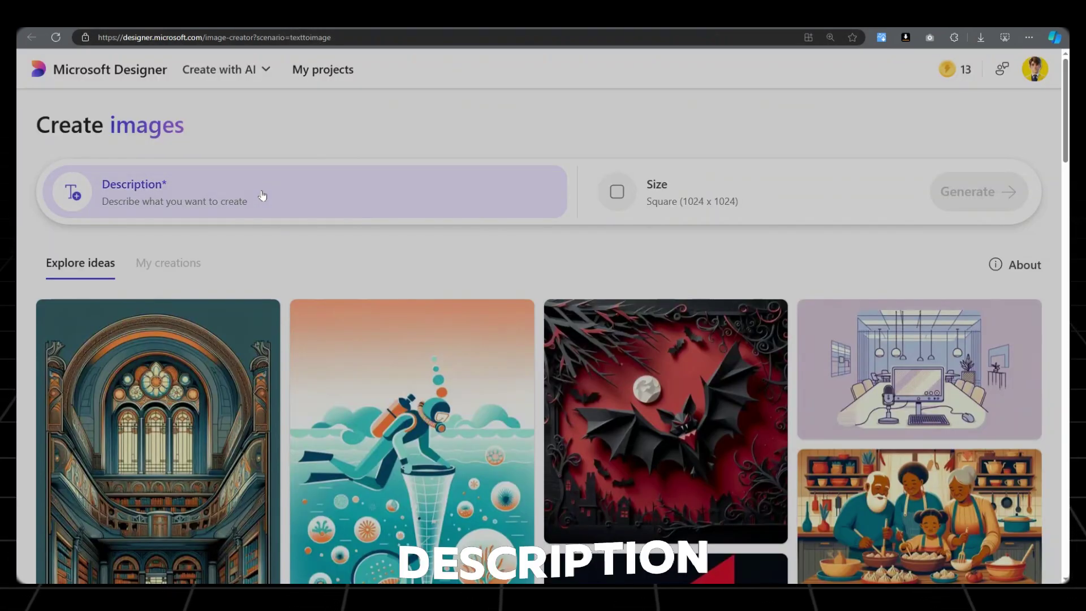
{"action": "left_click", "coordinate": [262, 199]}
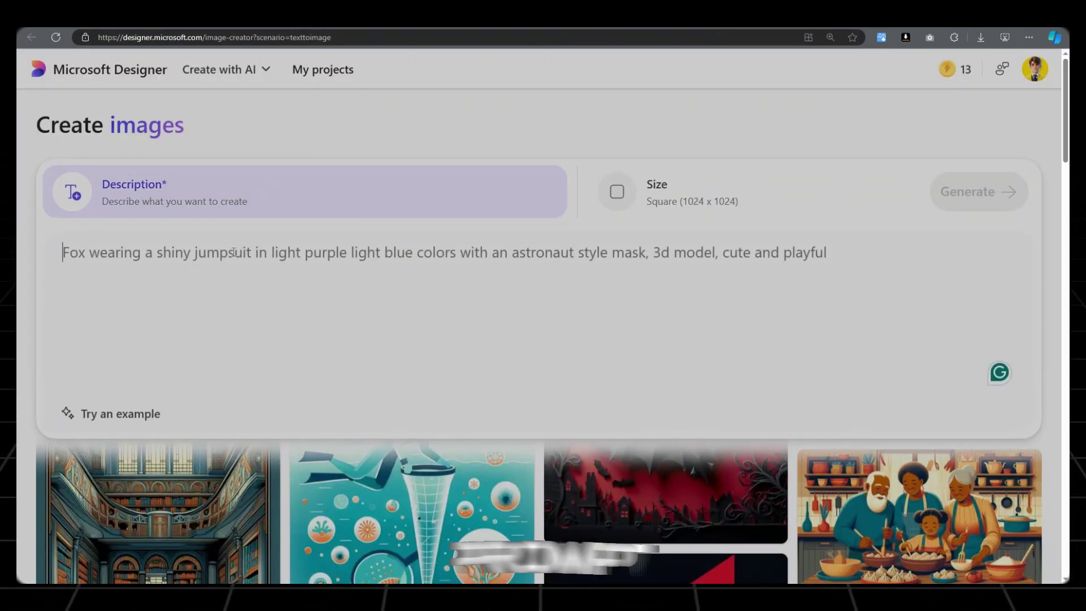
{"action": "type", "text": "In a professional podcast studio with warm ambient lighting, a female host and a male guest sit across from each other at a modern wooden table. The female host, wearing a stylish black blazer with a soft smile, holds a microphone close to her as she leans slightly forward, engaged in the conversation. The male guest, in a casual light gray sweater, speaks confidently, gesturing with his hands. Behind them, the backdrop features soundproof panels and soft, colored LED lights illuminating the room. On the table, there are sleek microphones, headphones, and a laptop in front of the host, while water bottles rest near both. The atmosphere feels intimate yet professional, with the glow of a neon podcast logo on the wall adding a modern touch."}
{"action": "left_click", "coordinate": [675, 198]}
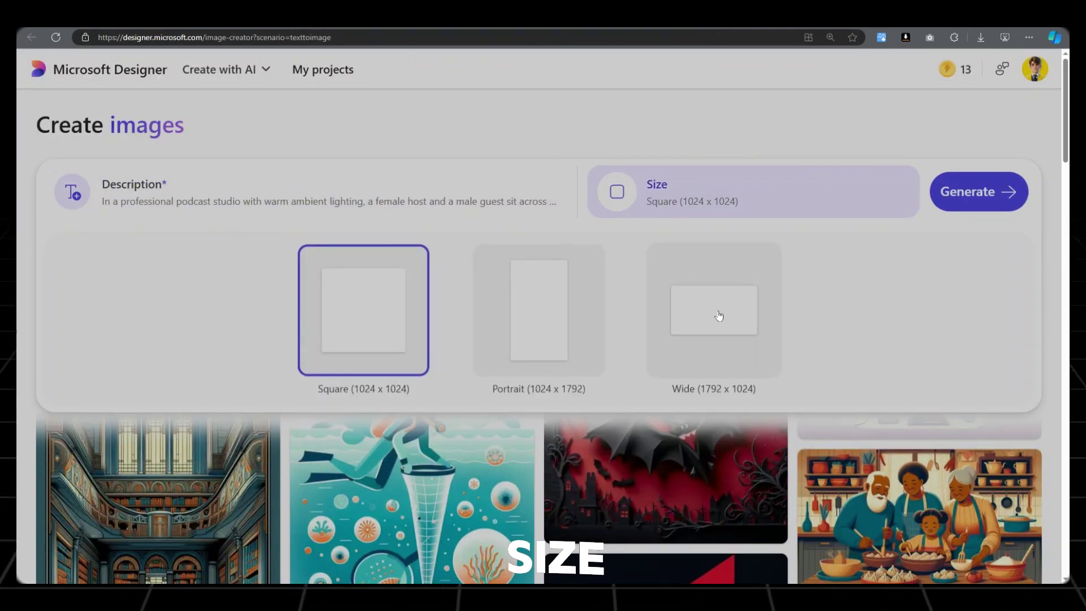
{"action": "left_click", "coordinate": [974, 192]}
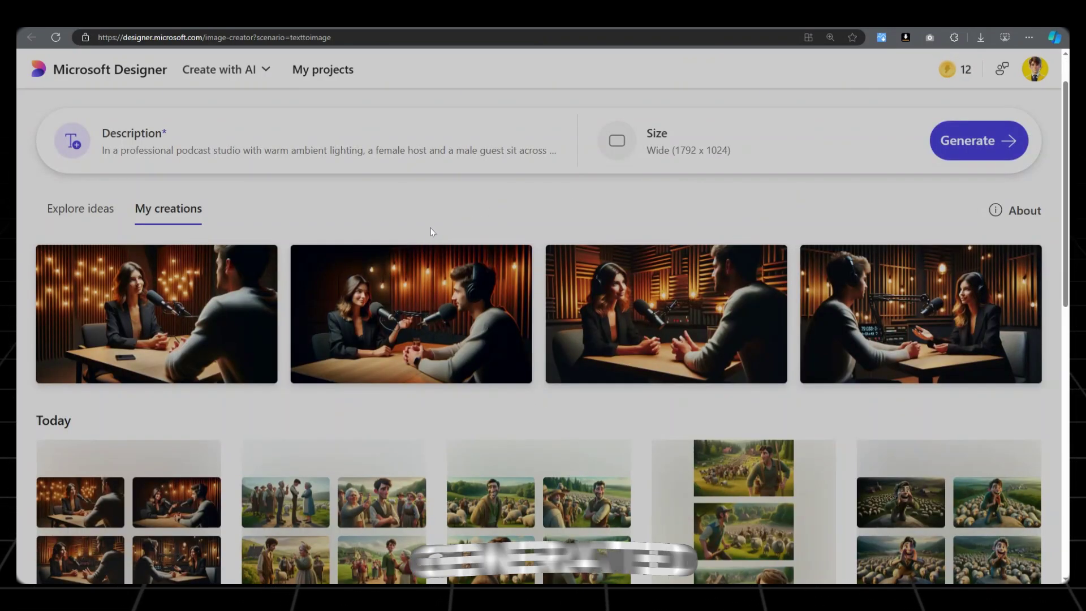
{"action": "mouse_move", "coordinate": [508, 268]}
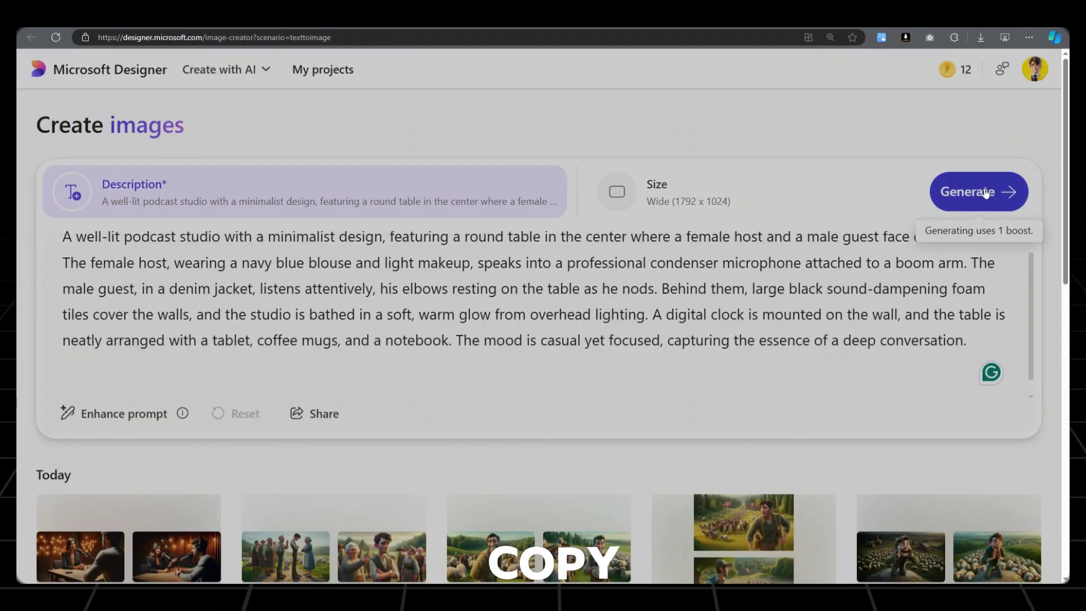
{"action": "left_click", "coordinate": [970, 191]}
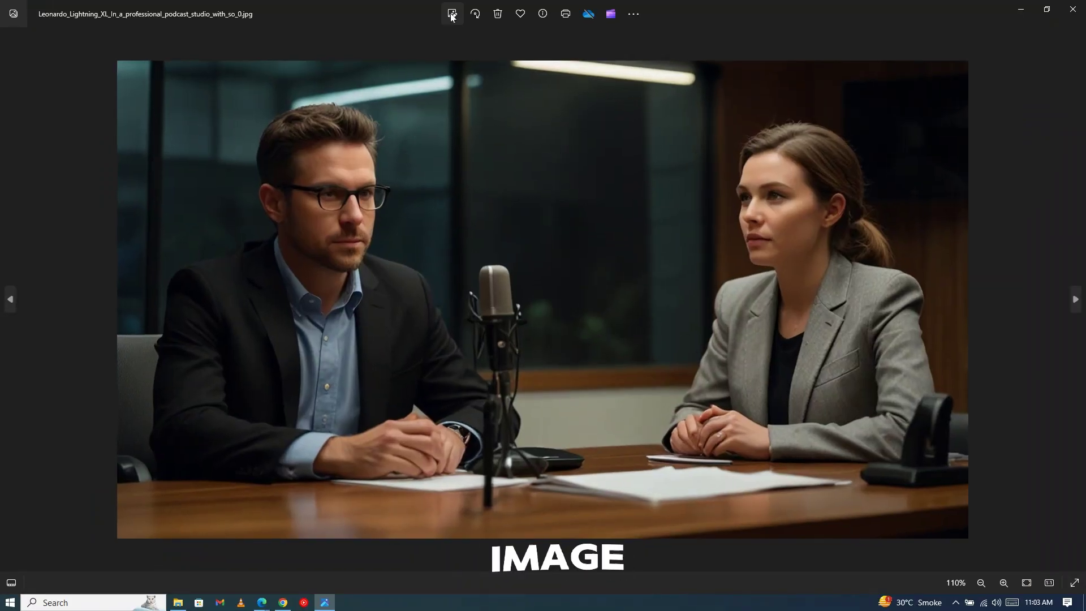
- Crop the studio image to Square around the man, then the woman, saving each as a copy
{"action": "left_click", "coordinate": [451, 12]}
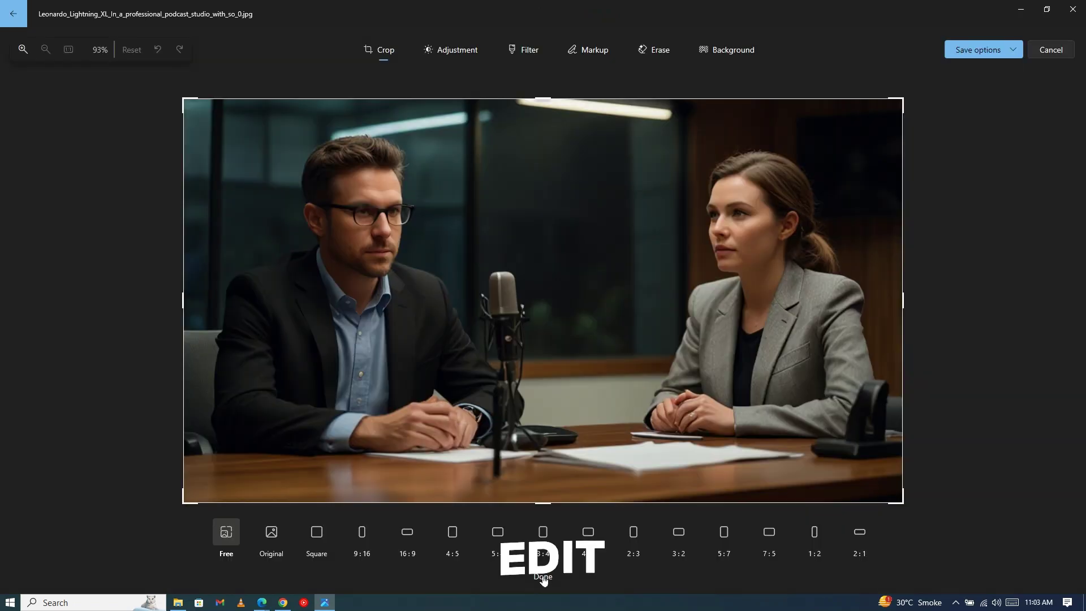
{"action": "left_click", "coordinate": [317, 535]}
{"action": "left_click_drag", "start_coordinate": [565, 300], "coordinate": [730, 300]}
{"action": "left_click", "coordinate": [979, 49]}
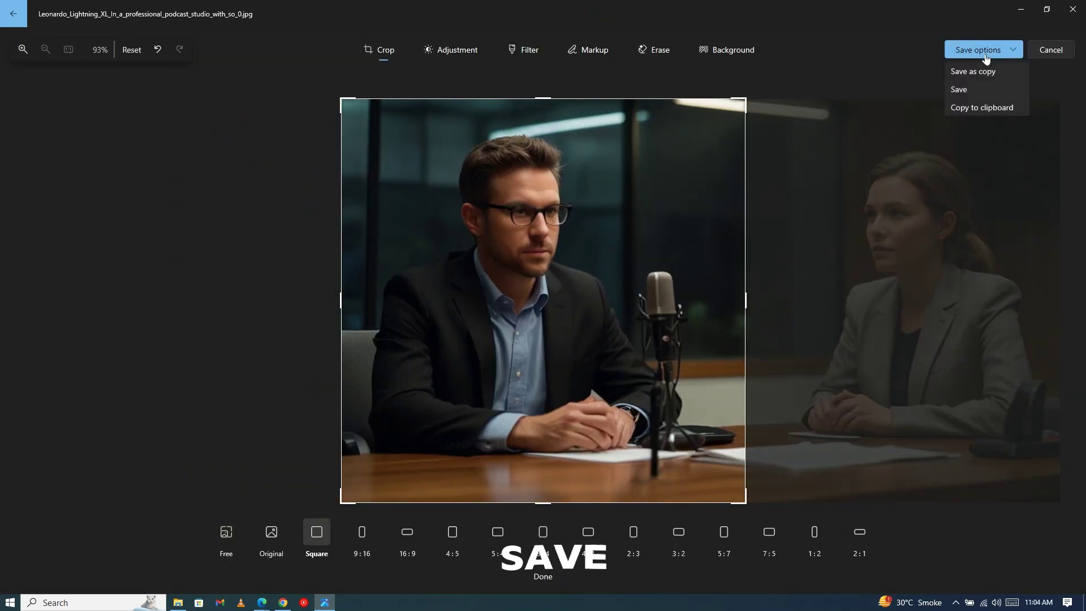
{"action": "left_click", "coordinate": [986, 71]}
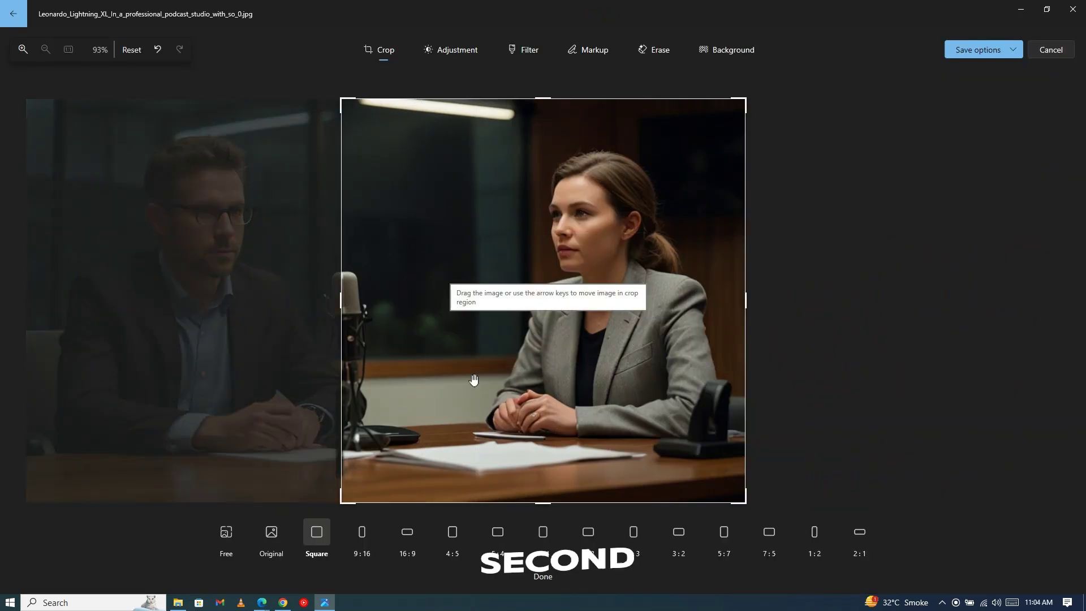
{"action": "left_click", "coordinate": [987, 72]}
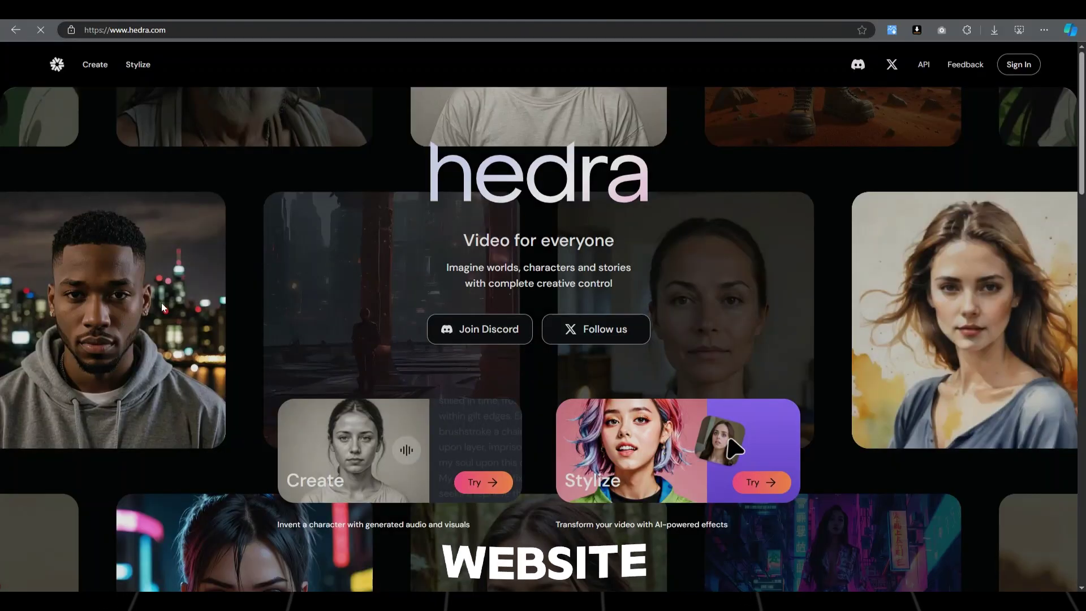
- Log in to Hedra's character creator and import avatar-audio.mp3 as the voice track
{"action": "left_click", "coordinate": [480, 481]}
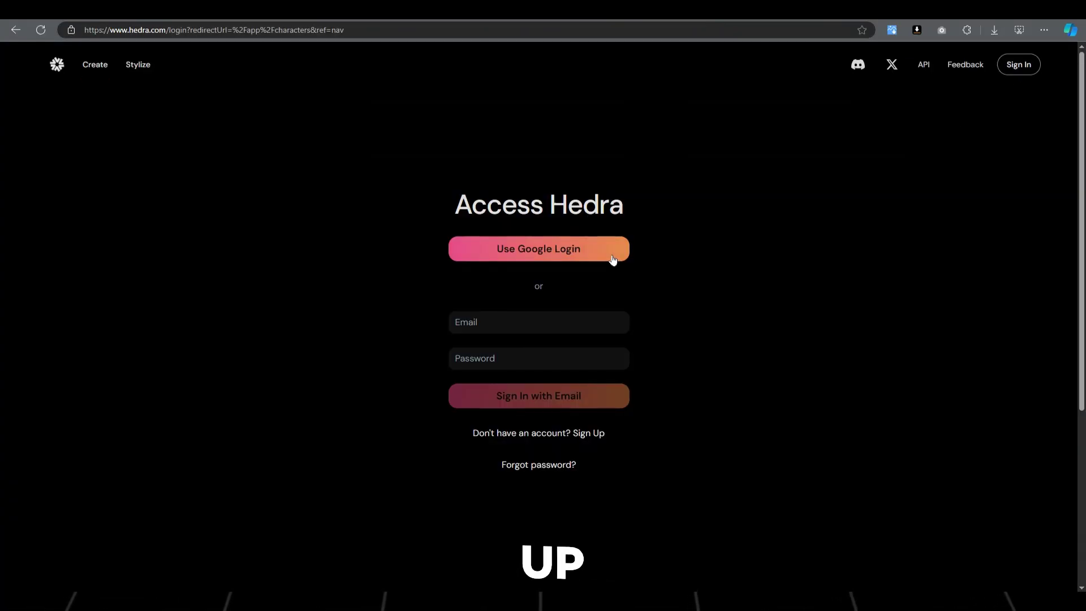
{"action": "left_click", "coordinate": [614, 260]}
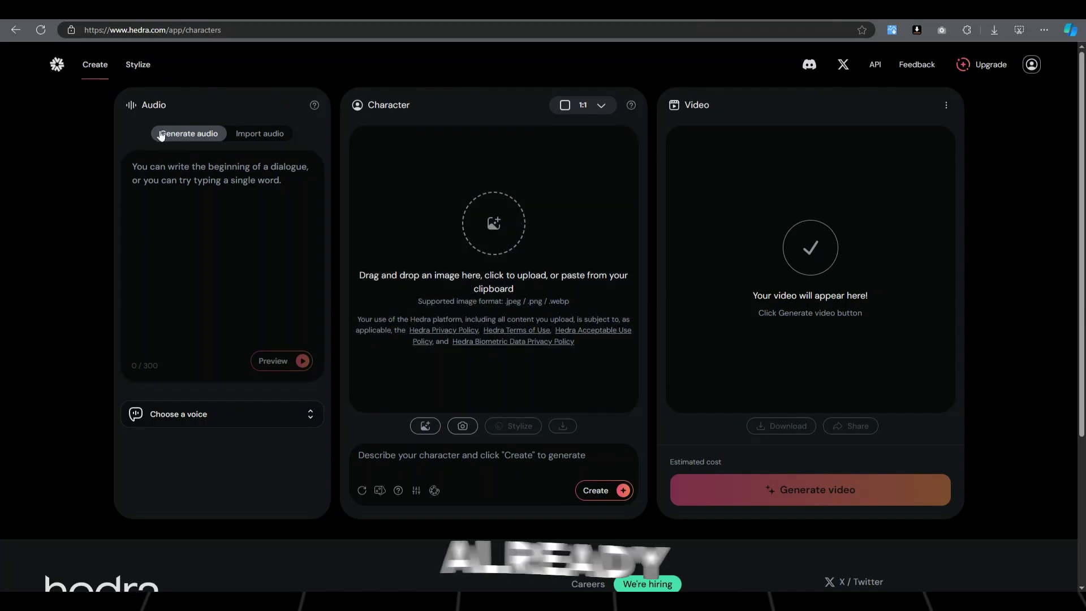
{"action": "left_click", "coordinate": [259, 134]}
{"action": "left_click", "coordinate": [204, 169]}
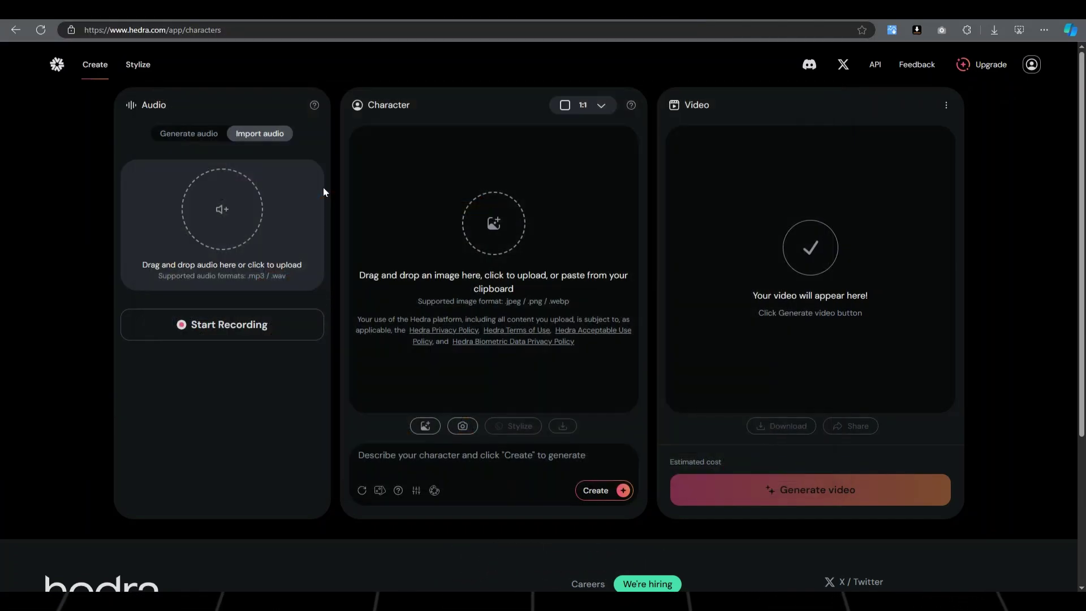
- Generate talking videos from the man's portrait, then from the woman's portrait
{"action": "left_click", "coordinate": [452, 272]}
{"action": "double_click", "coordinate": [329, 194]}
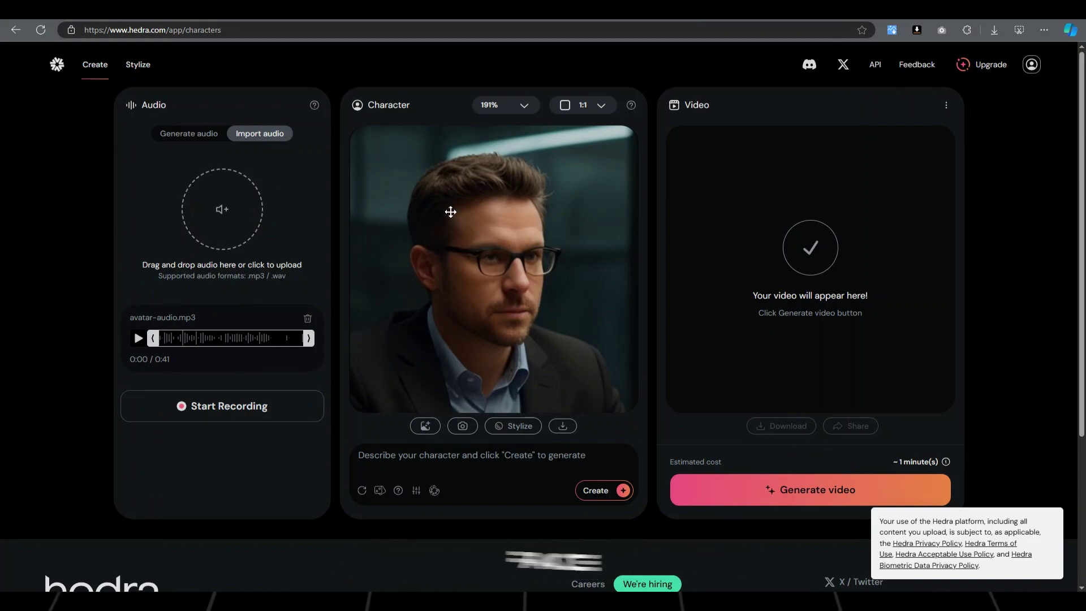
{"action": "left_click", "coordinate": [769, 488]}
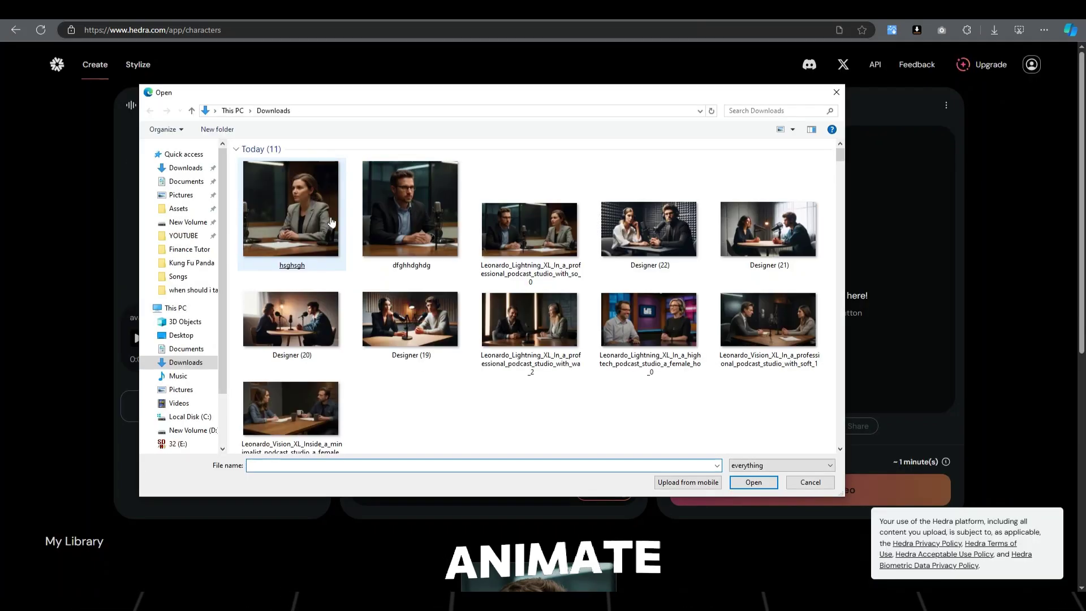
{"action": "double_click", "coordinate": [331, 222]}
{"action": "left_click", "coordinate": [731, 480]}
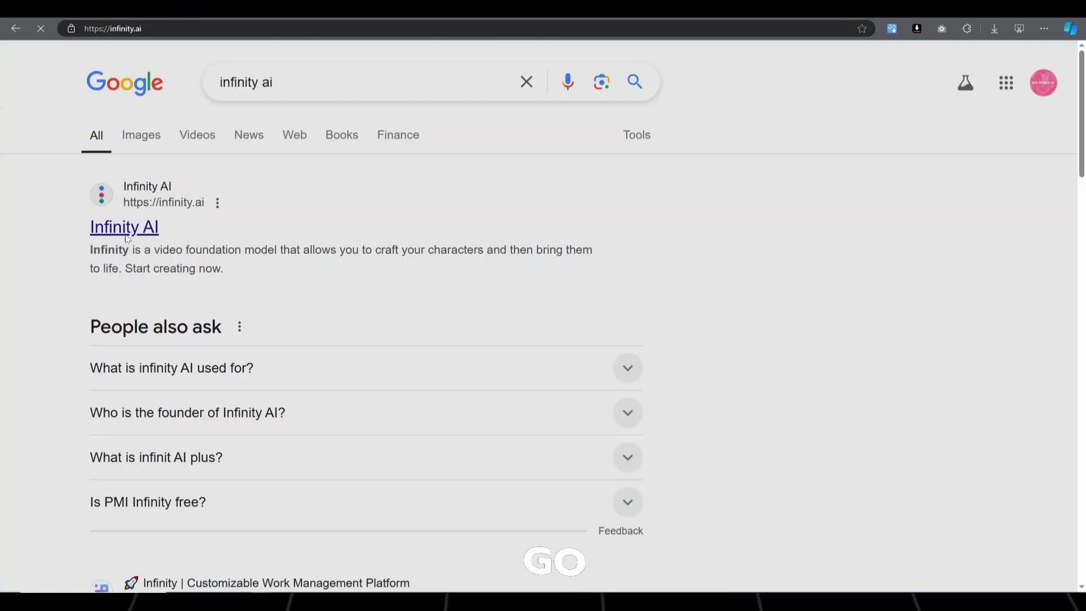
- In Infinity AI, generate talking videos from the woman's studio image and audio track, then the man's
{"action": "left_click", "coordinate": [126, 227]}
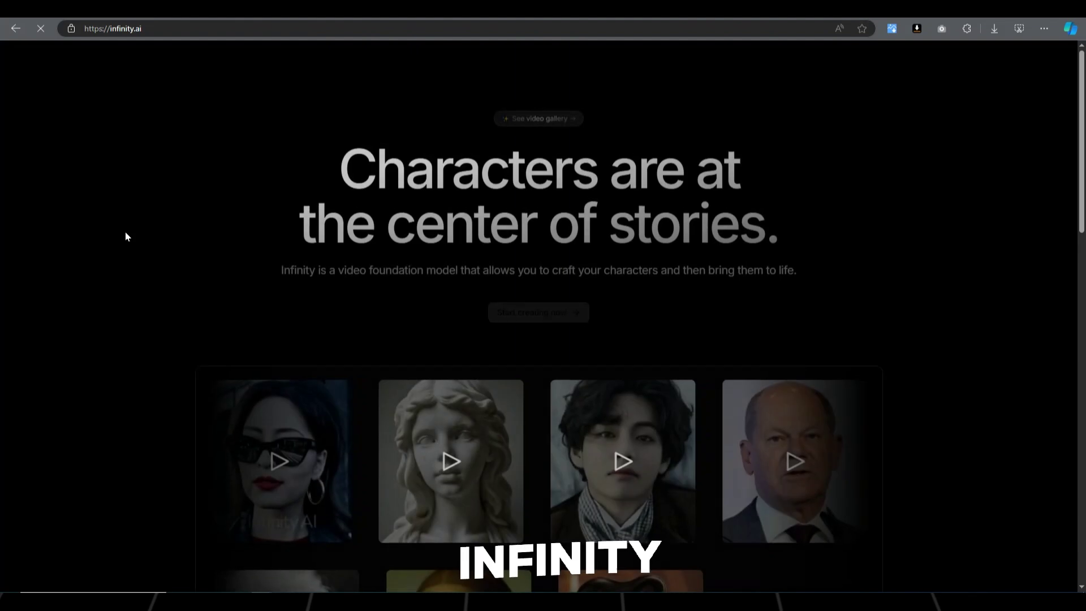
{"action": "left_click", "coordinate": [538, 312]}
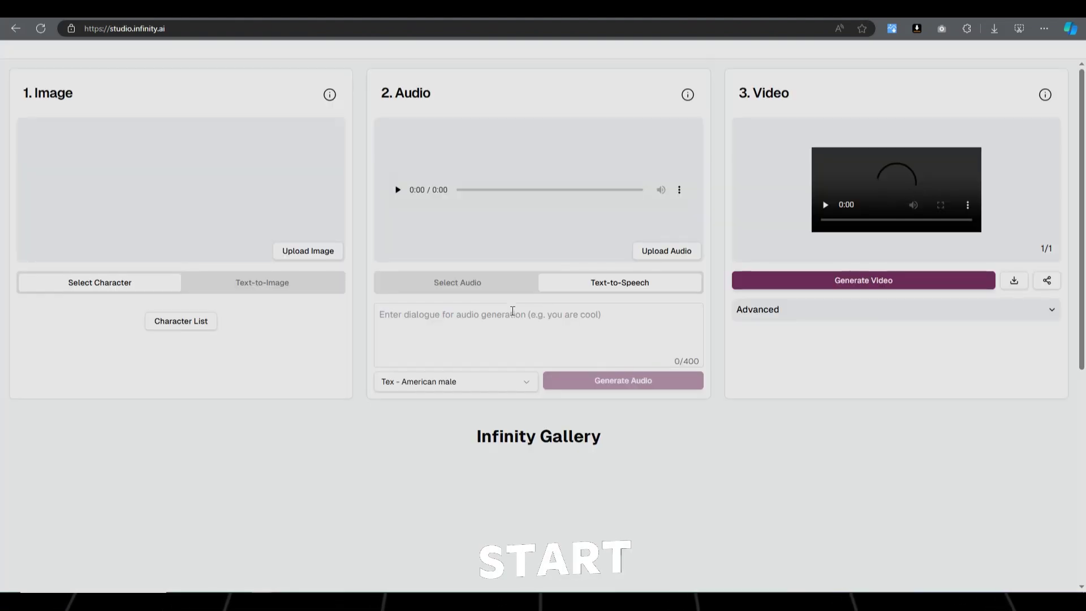
{"action": "left_click", "coordinate": [311, 267]}
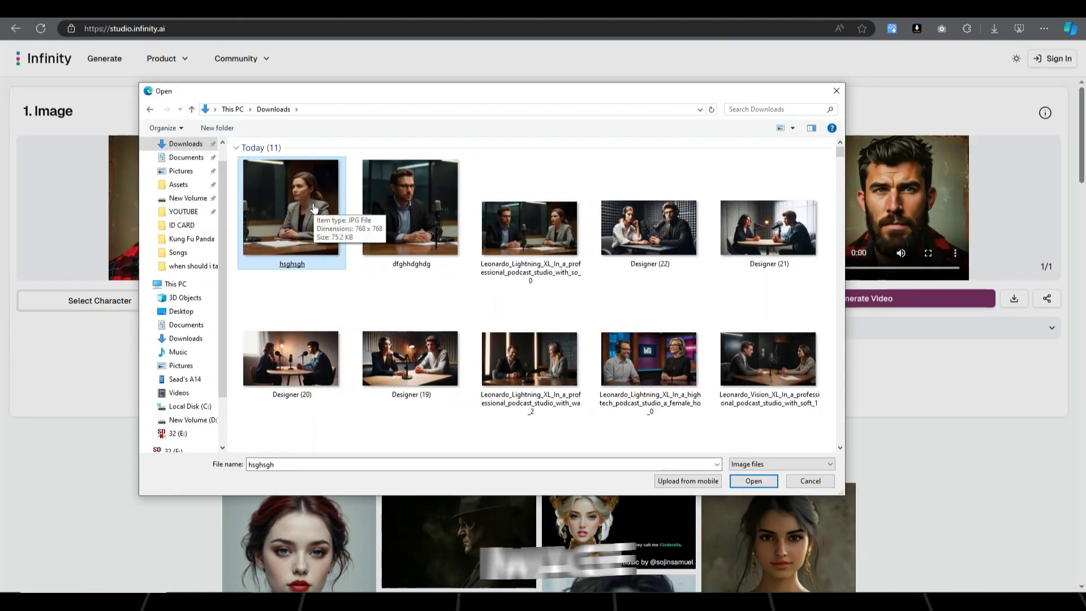
{"action": "double_click", "coordinate": [313, 208]}
{"action": "left_click", "coordinate": [672, 266]}
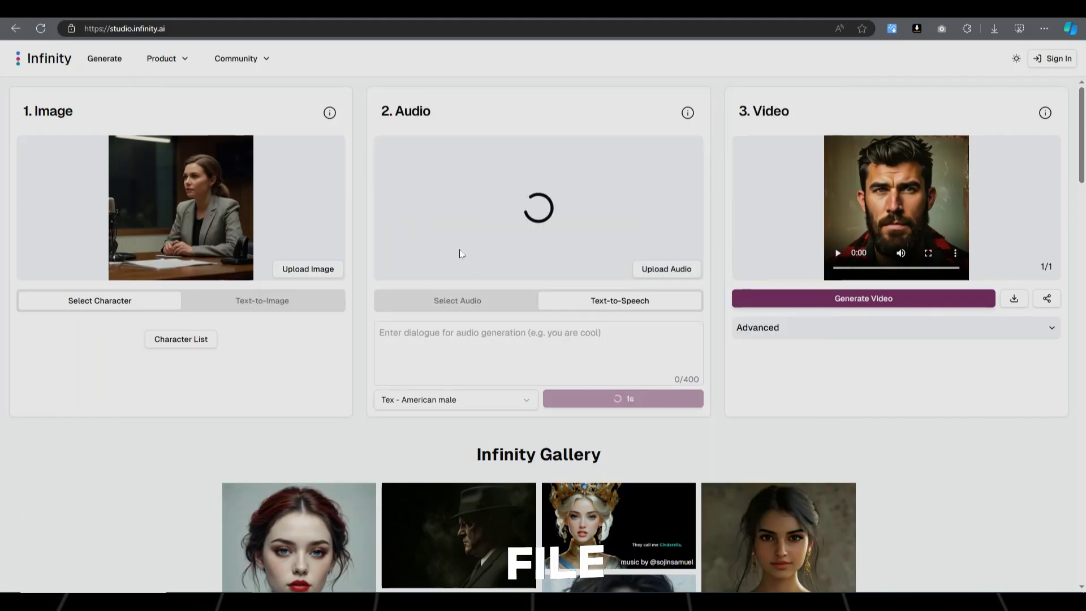
{"action": "left_click", "coordinate": [841, 298]}
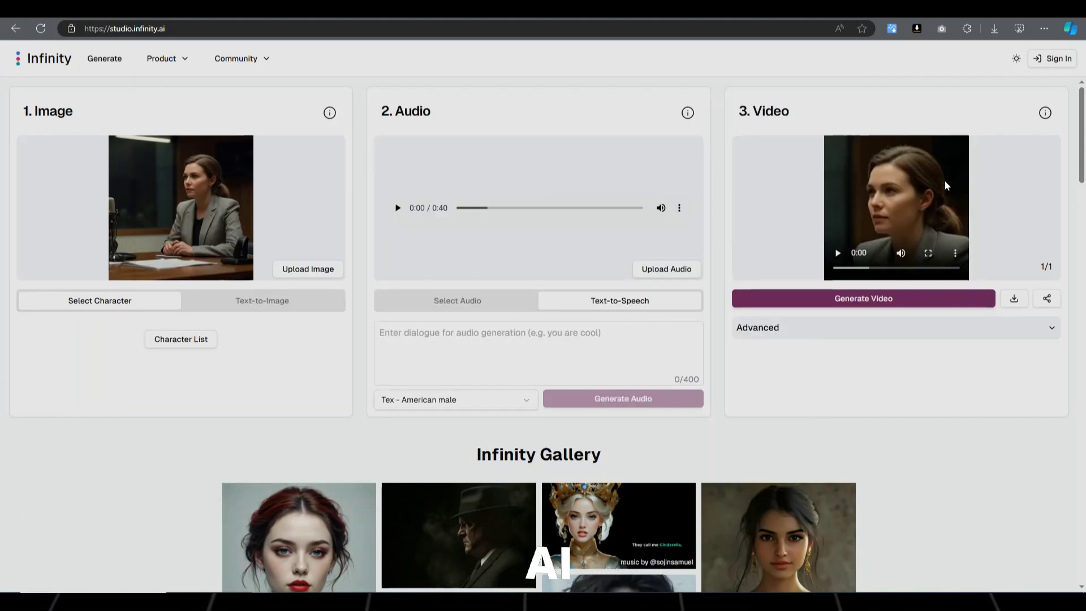
{"action": "left_click", "coordinate": [308, 269]}
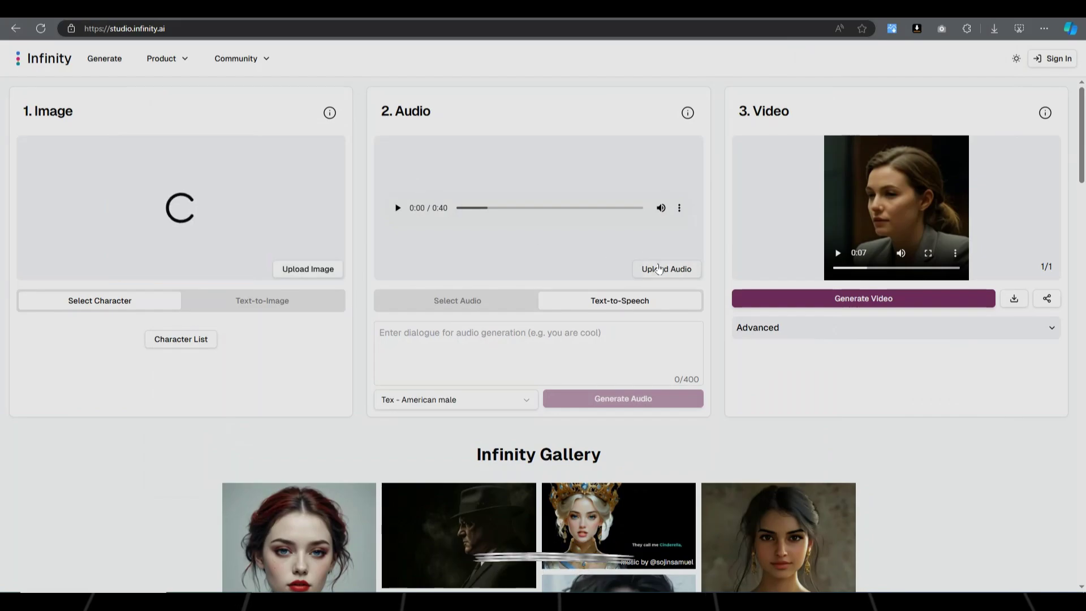
{"action": "left_click", "coordinate": [308, 269]}
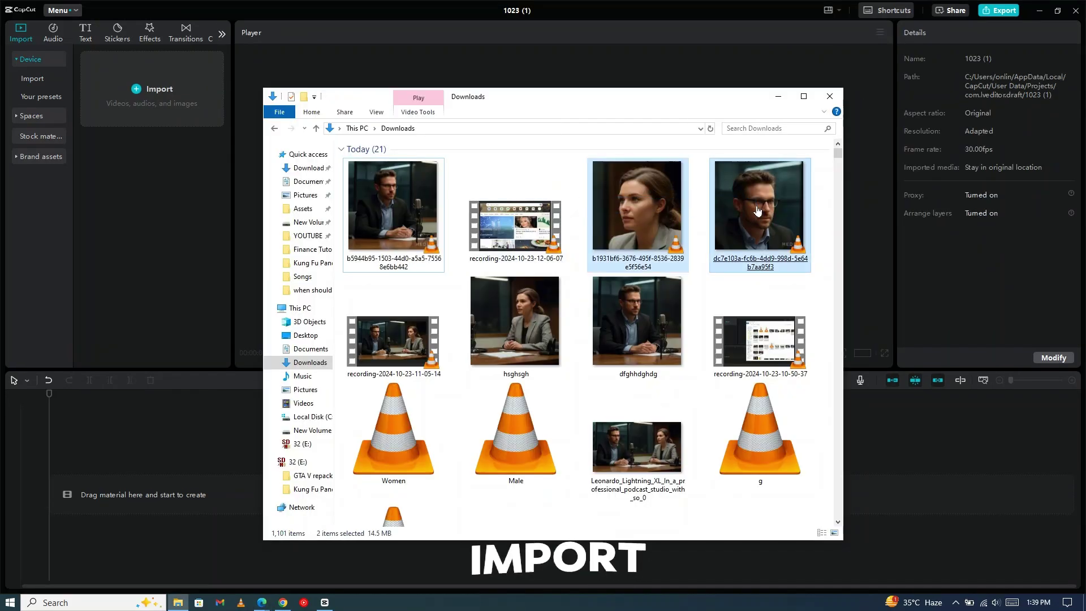
- Import the avatar videos and stack the studio image, man's video and woman's video as shrunken overlays
{"action": "double_click", "coordinate": [758, 210]}
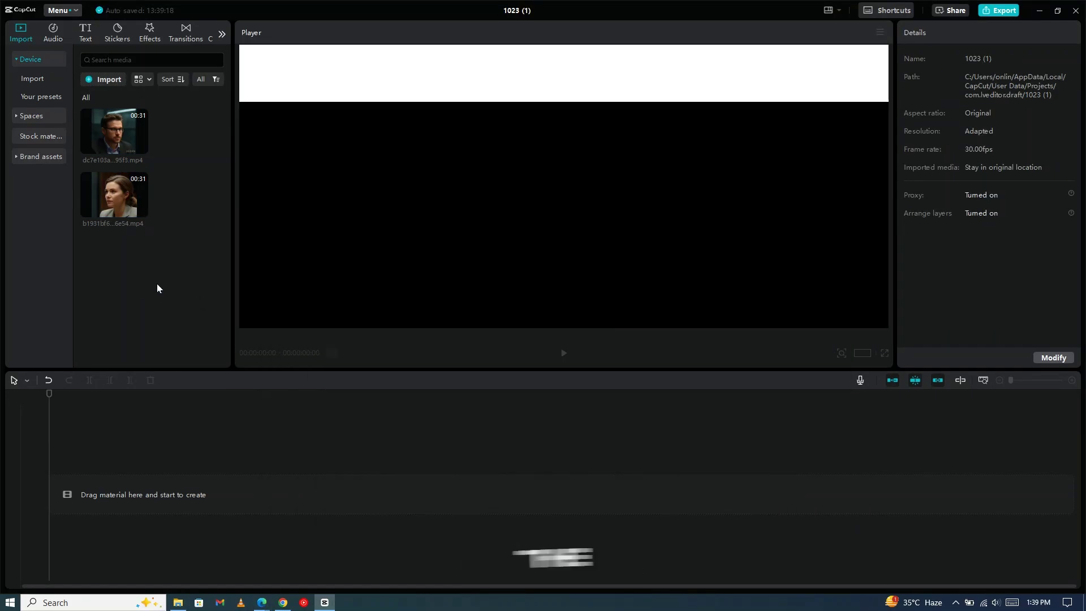
{"action": "left_click_drag", "start_coordinate": [114, 257], "coordinate": [113, 463]}
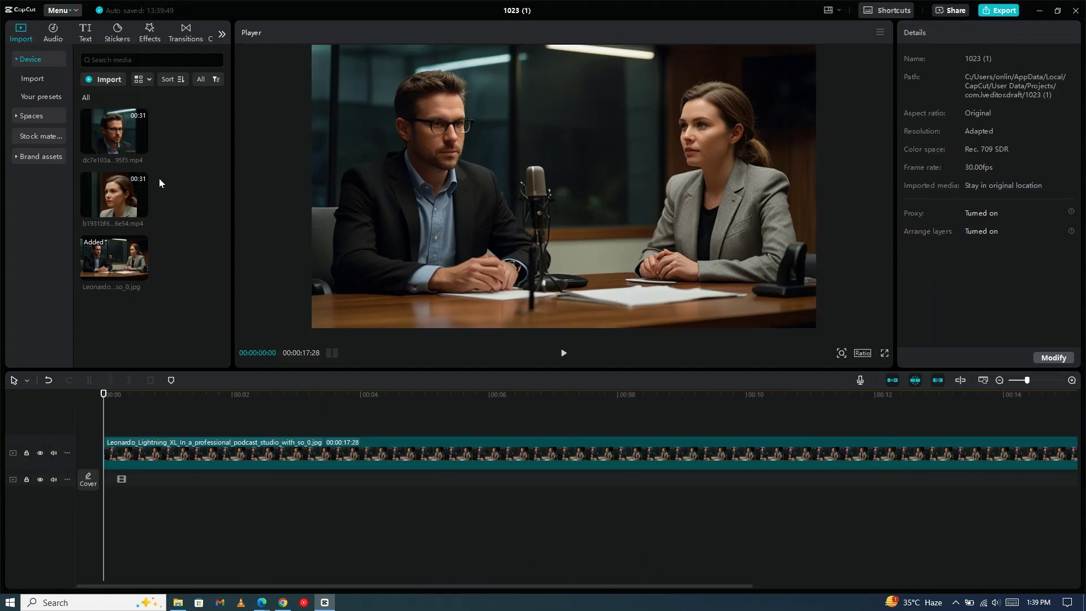
{"action": "left_click_drag", "start_coordinate": [114, 133], "coordinate": [128, 435]}
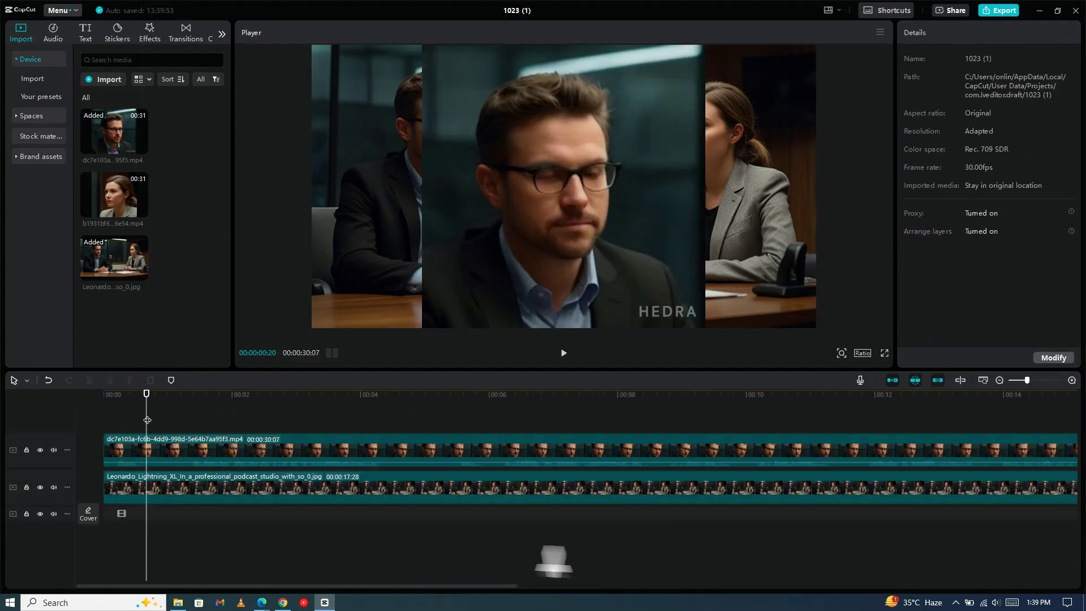
{"action": "left_click_drag", "start_coordinate": [669, 281], "coordinate": [592, 166]}
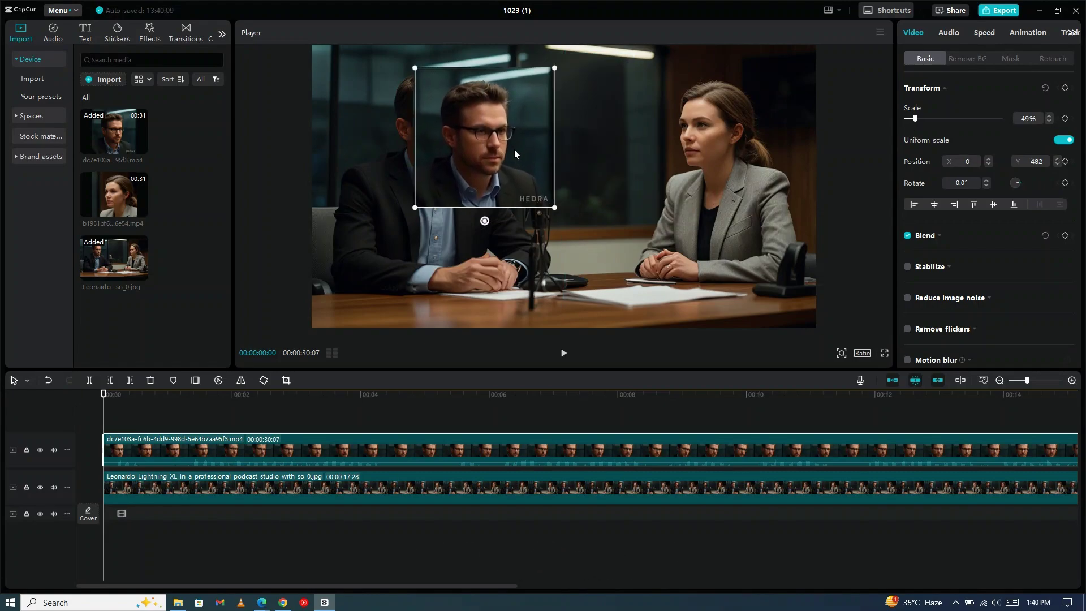
{"action": "left_click_drag", "start_coordinate": [507, 164], "coordinate": [445, 163]}
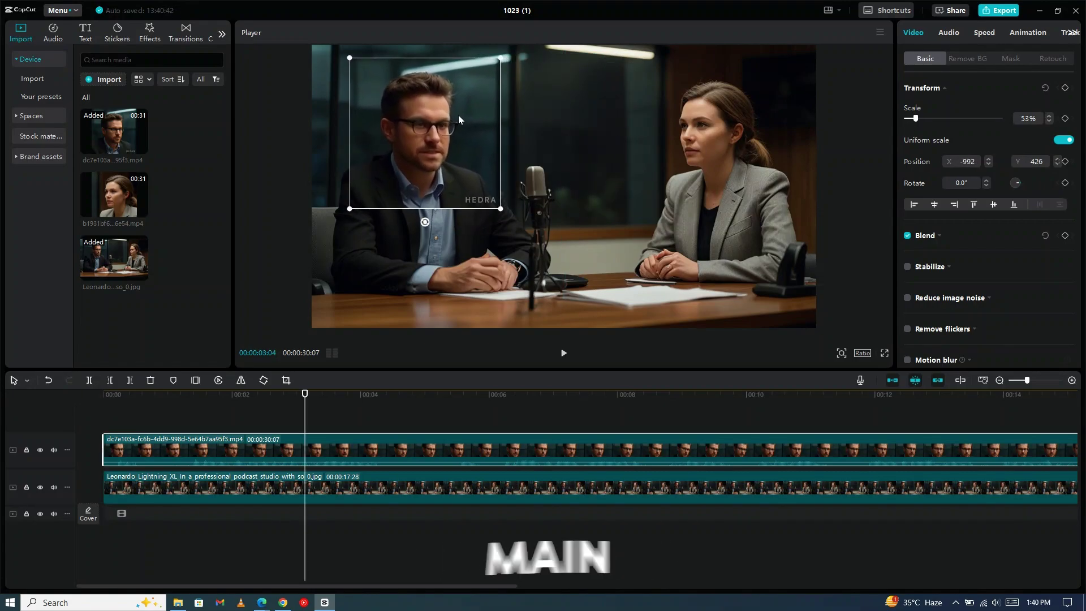
{"action": "left_click", "coordinate": [466, 286]}
{"action": "left_click_drag", "start_coordinate": [116, 195], "coordinate": [157, 300]}
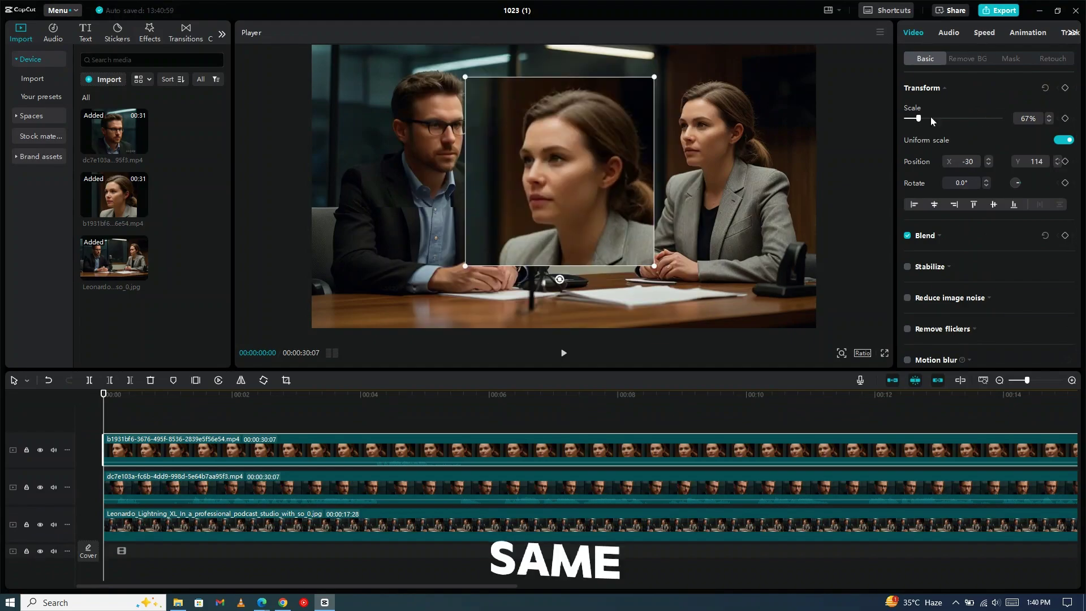
{"action": "left_click", "coordinate": [1049, 121]}
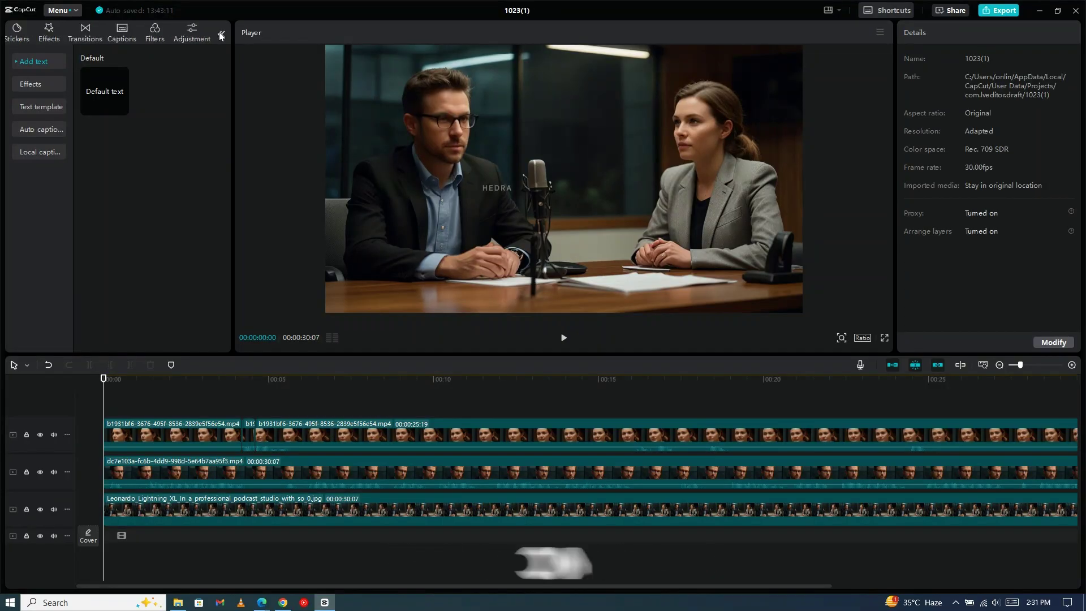
- Generate English auto captions from the speech, play them back, and browse caption style templates
{"action": "left_click", "coordinate": [122, 34]}
{"action": "left_click", "coordinate": [195, 342]}
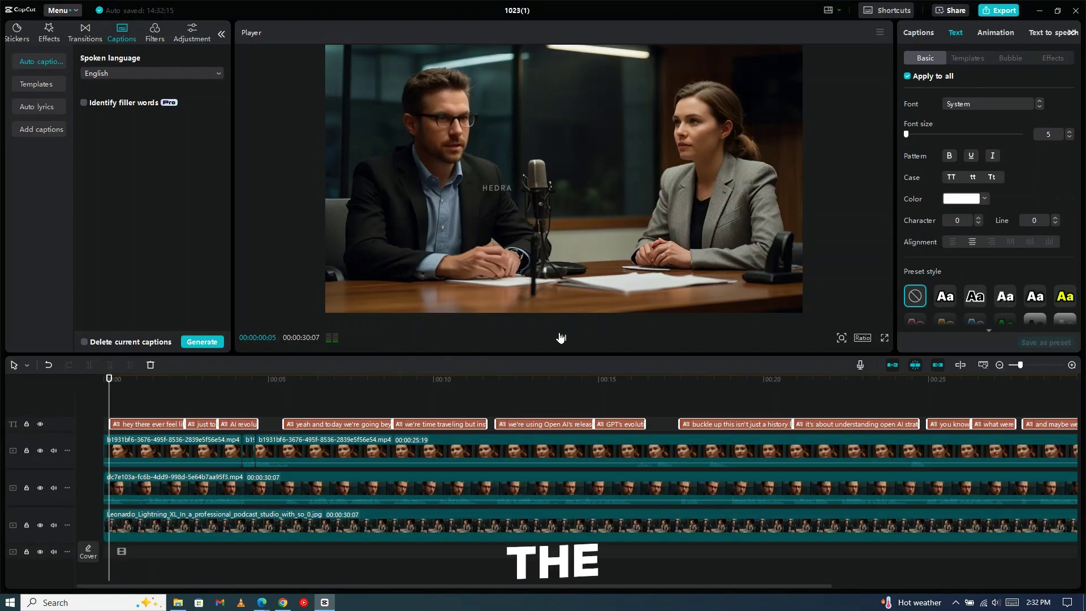
{"action": "key", "text": "space"}
{"action": "left_click", "coordinate": [967, 58]}
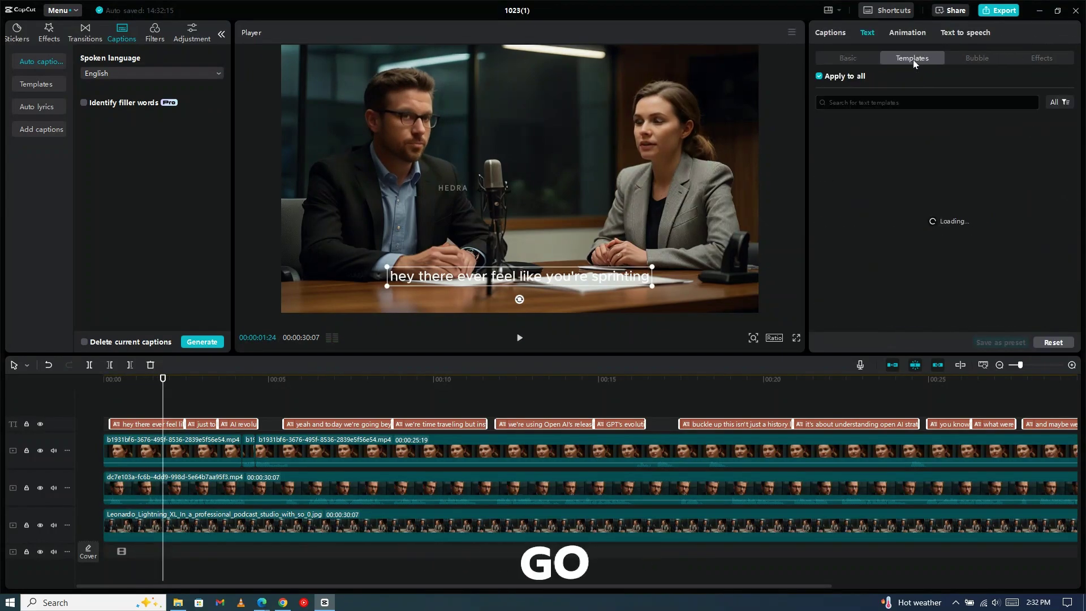